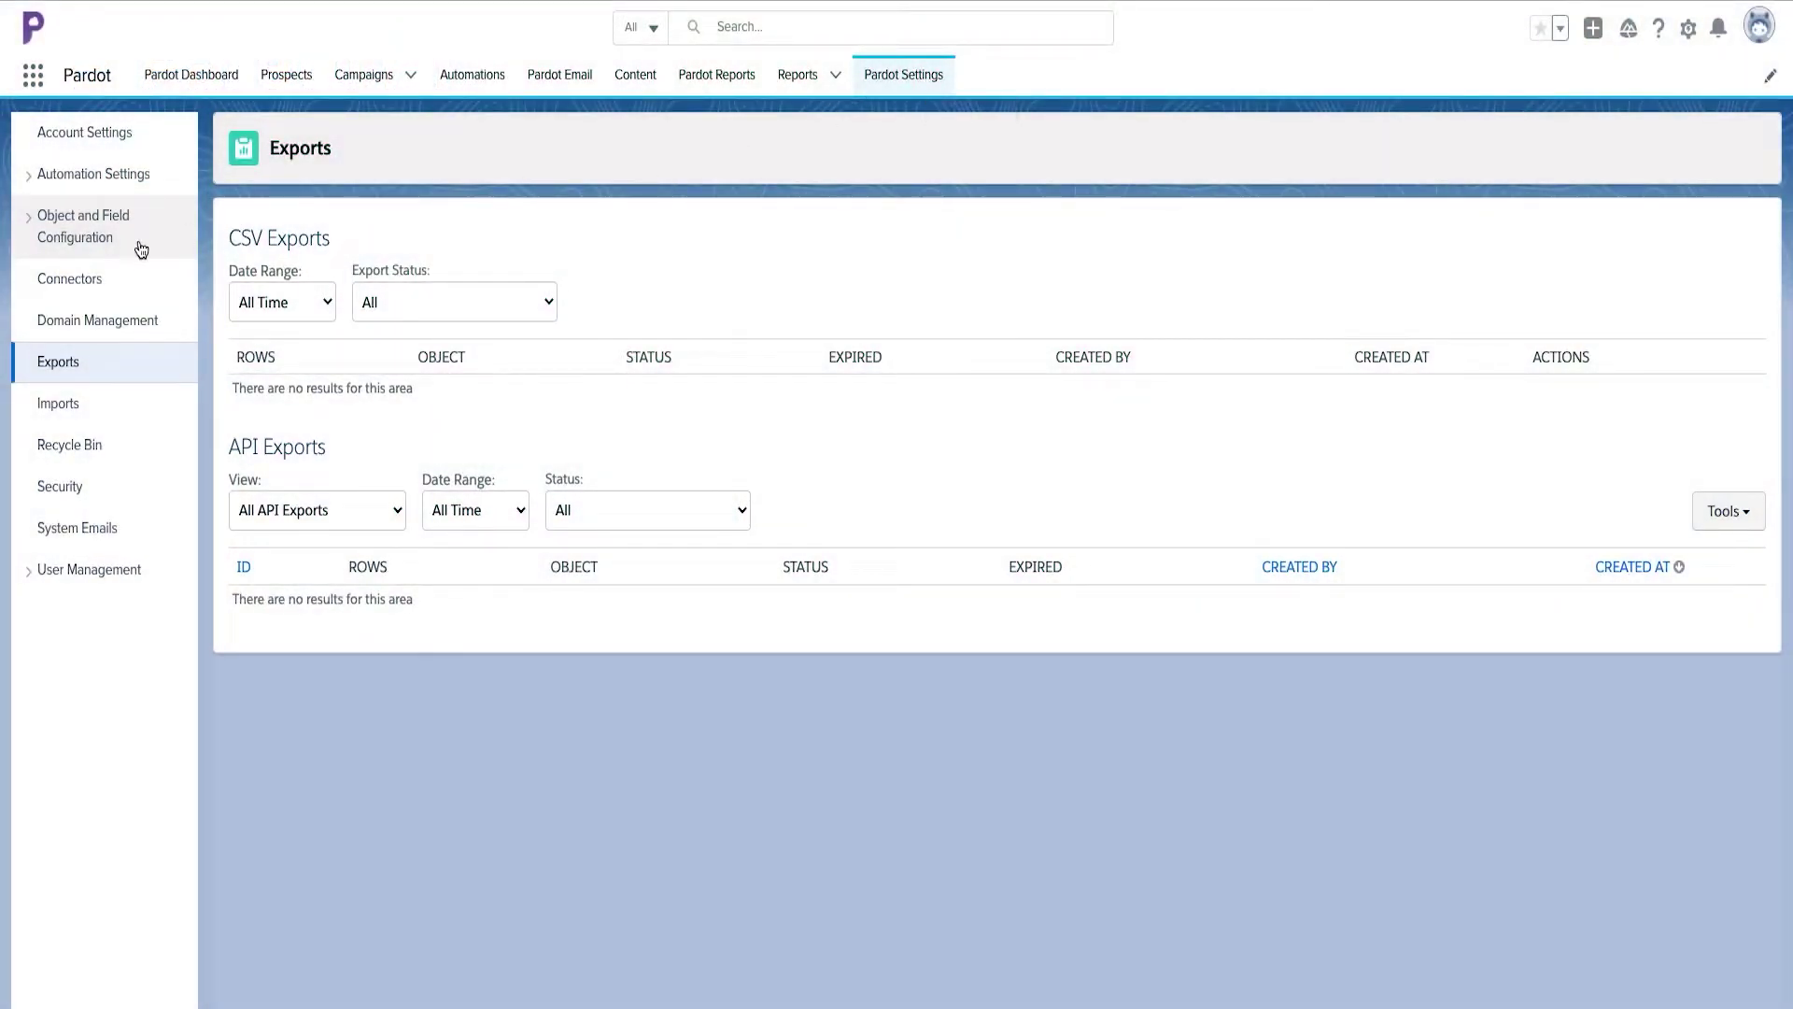
- Open Prospect Fields under Object and Field Configuration and scroll through the custom and default field tables
click(29, 226)
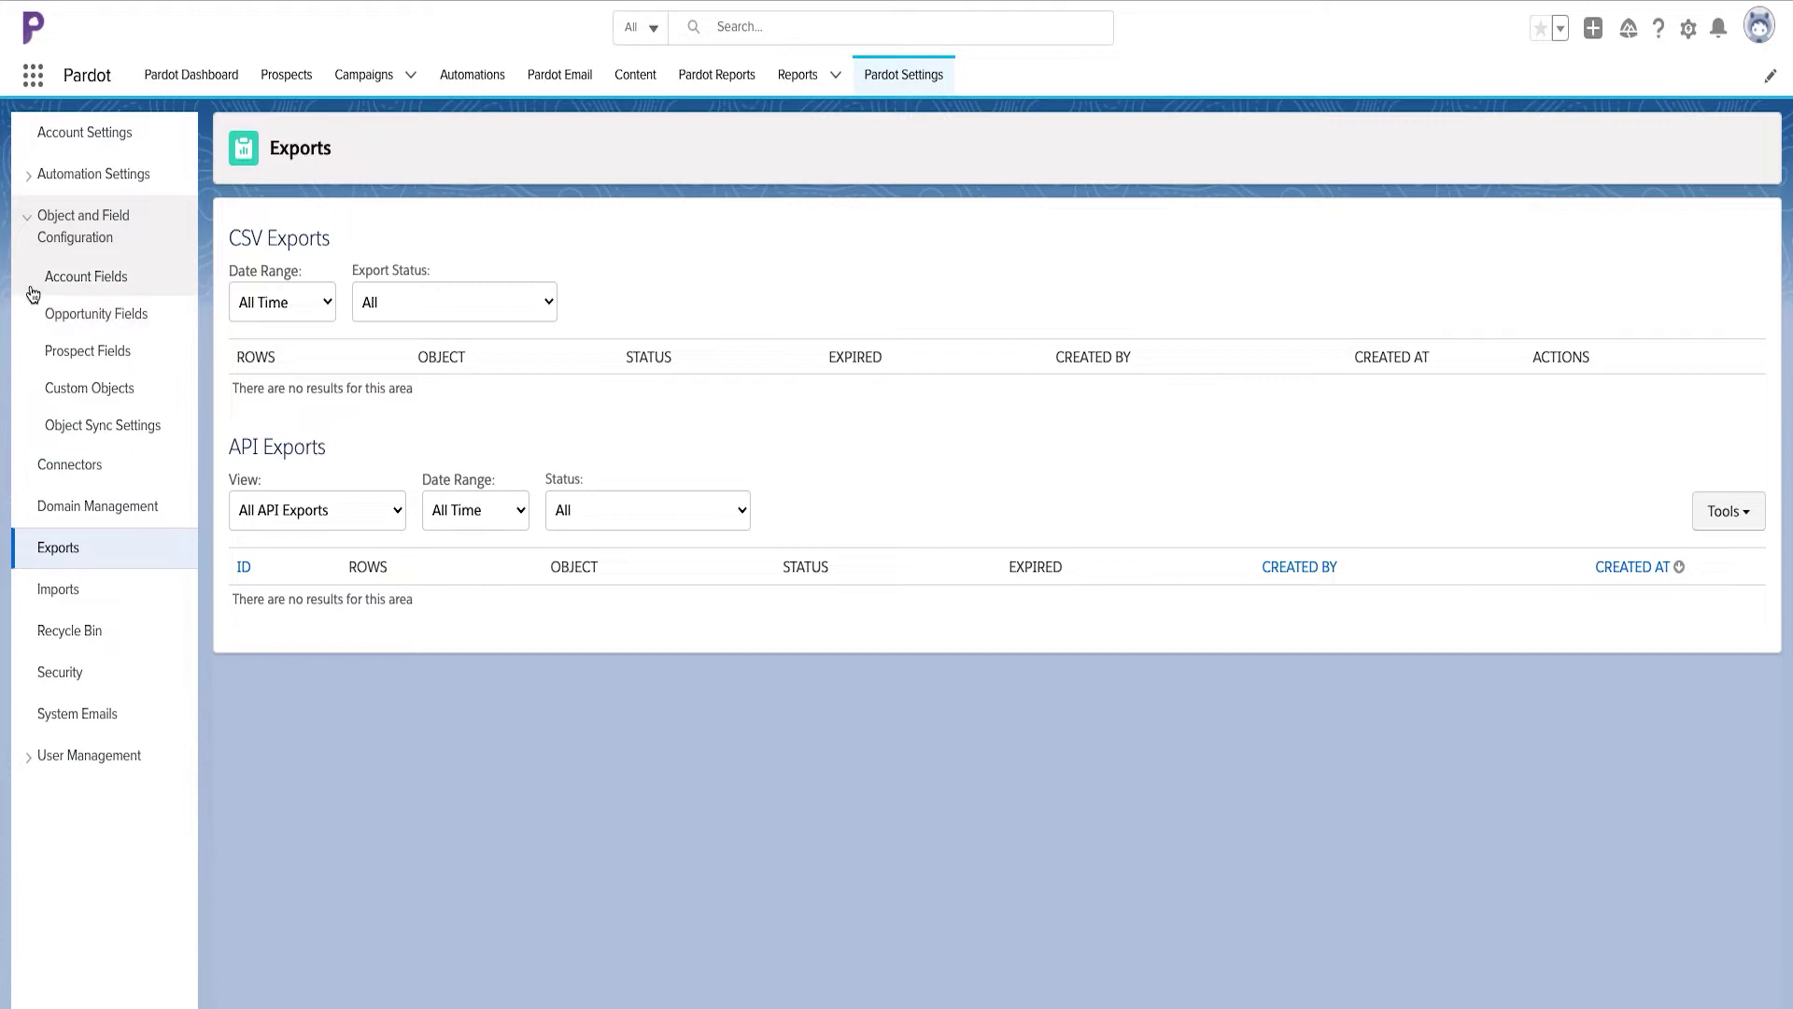
click(59, 353)
scroll(220, 392, down, 5)
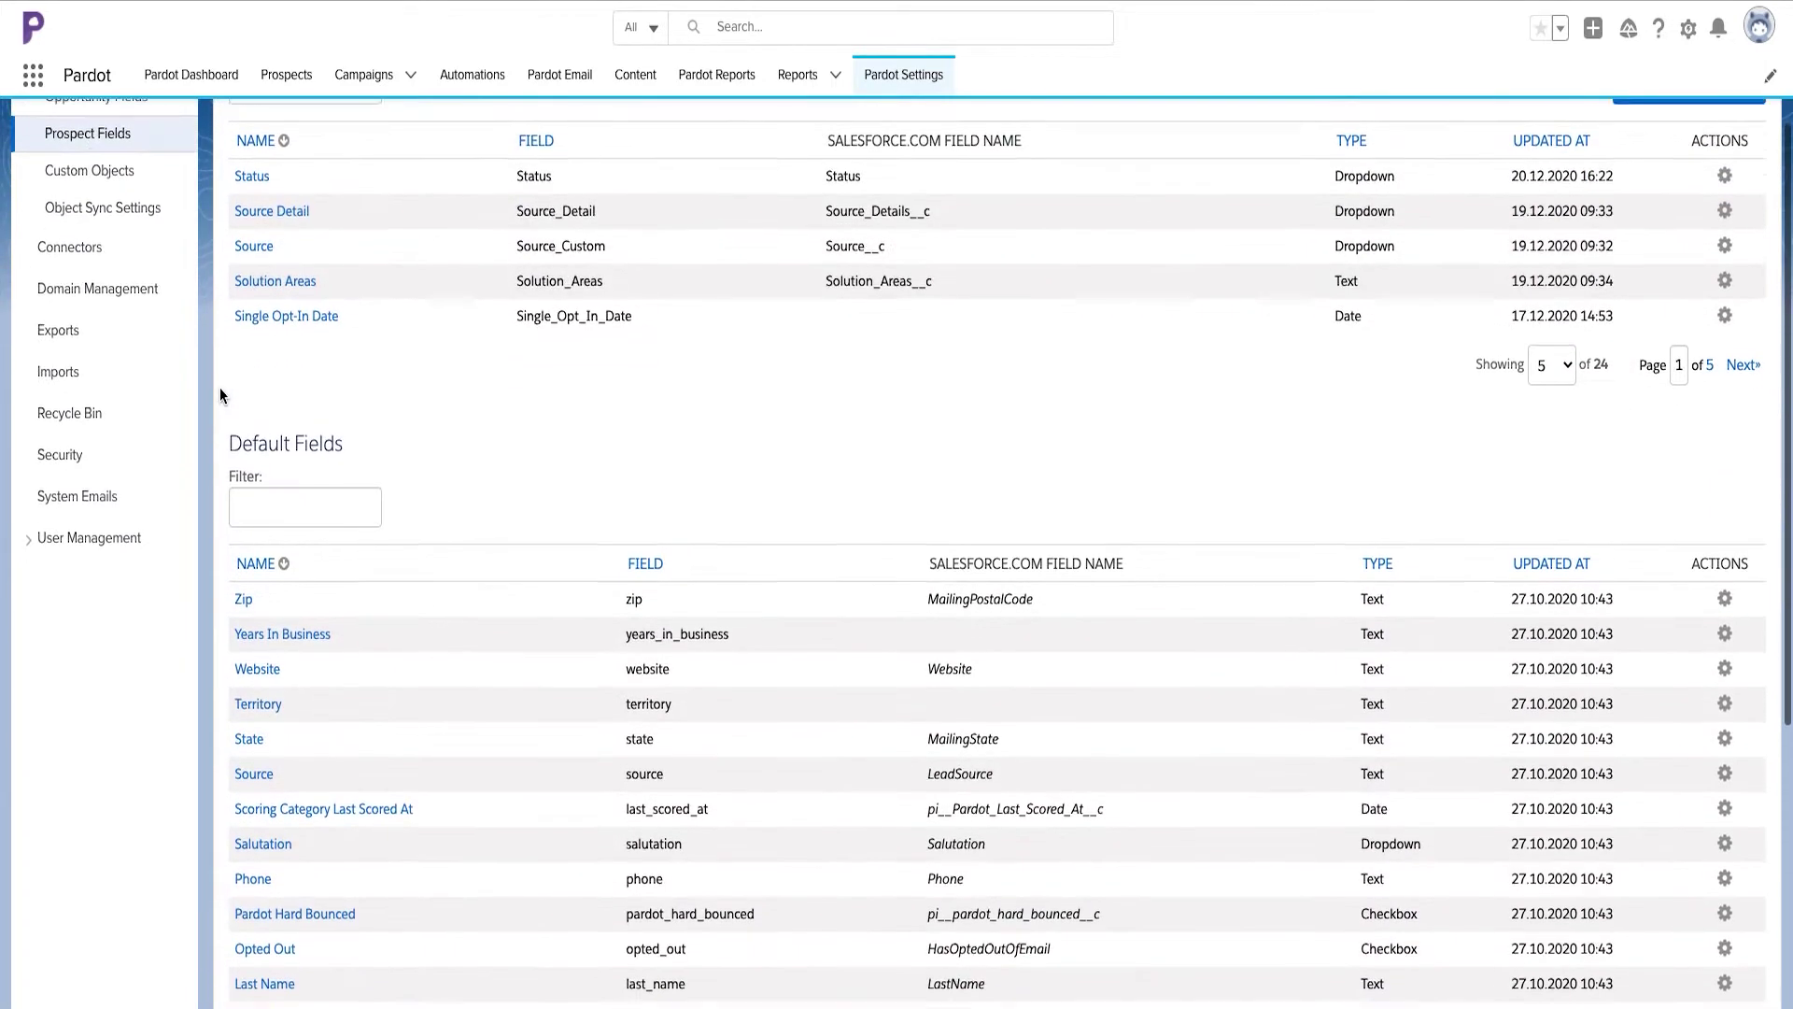
scroll(220, 392, down, 5)
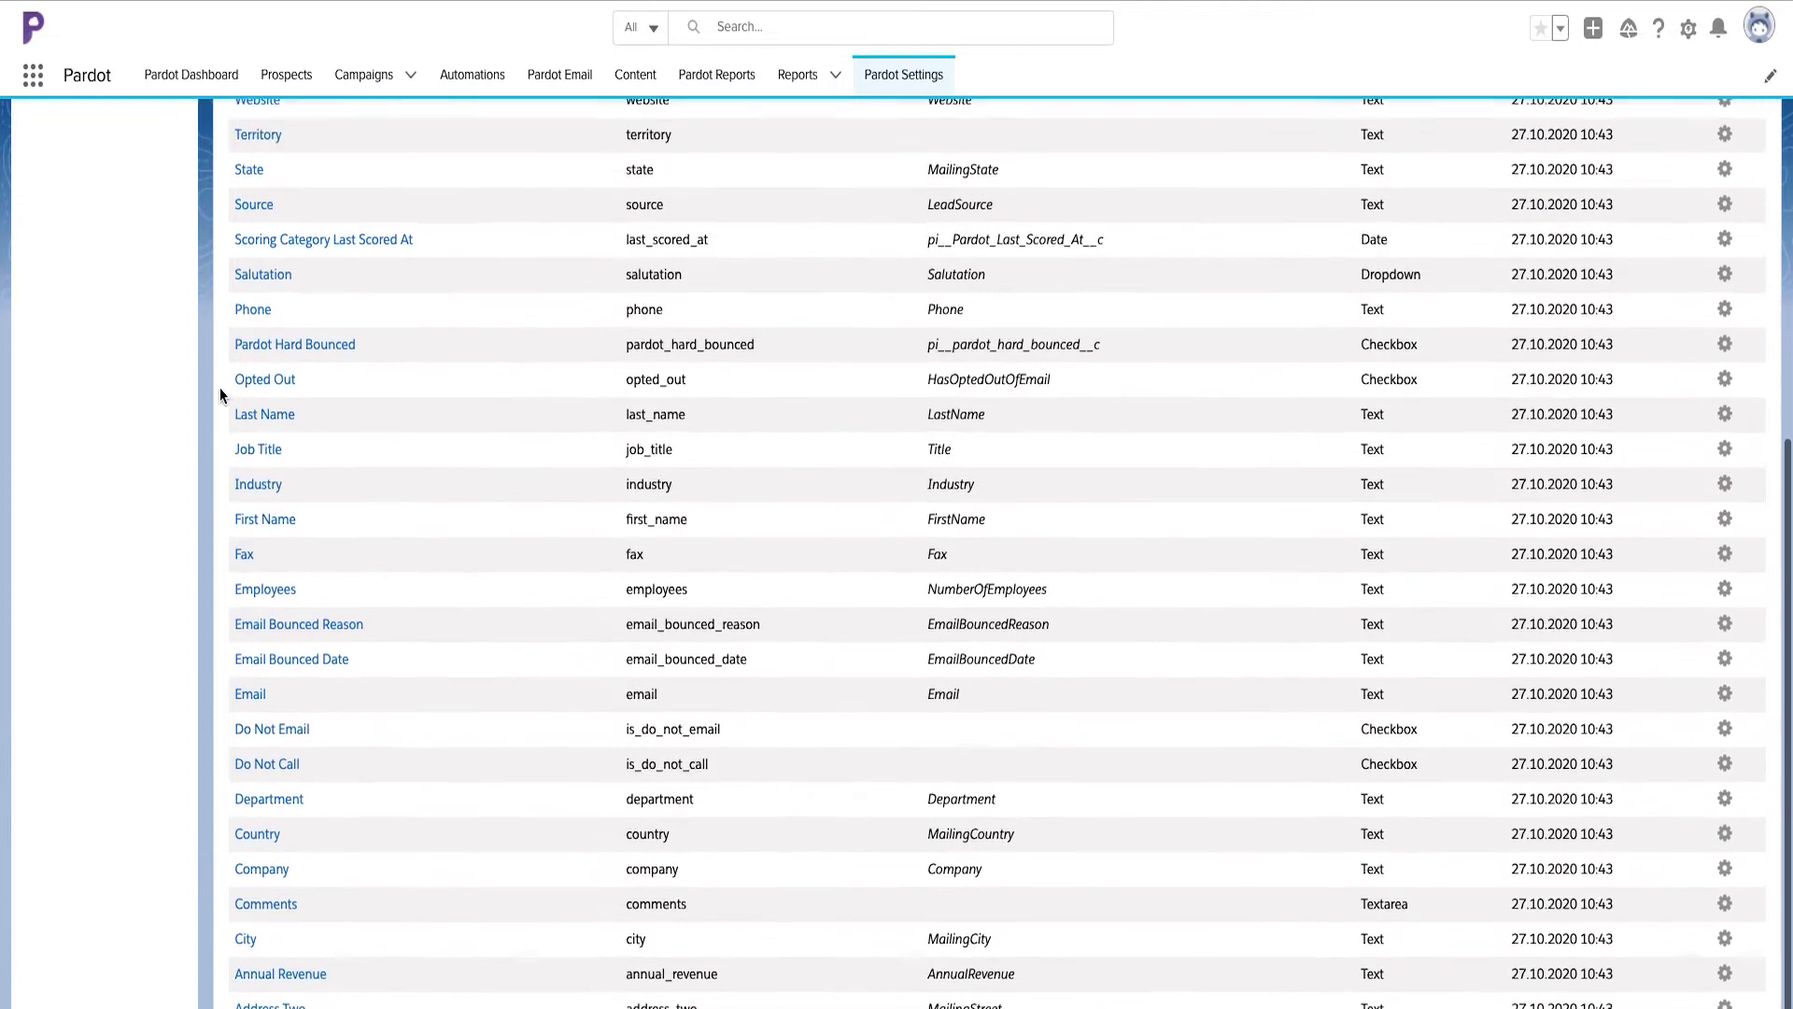
scroll(220, 391, up, 5)
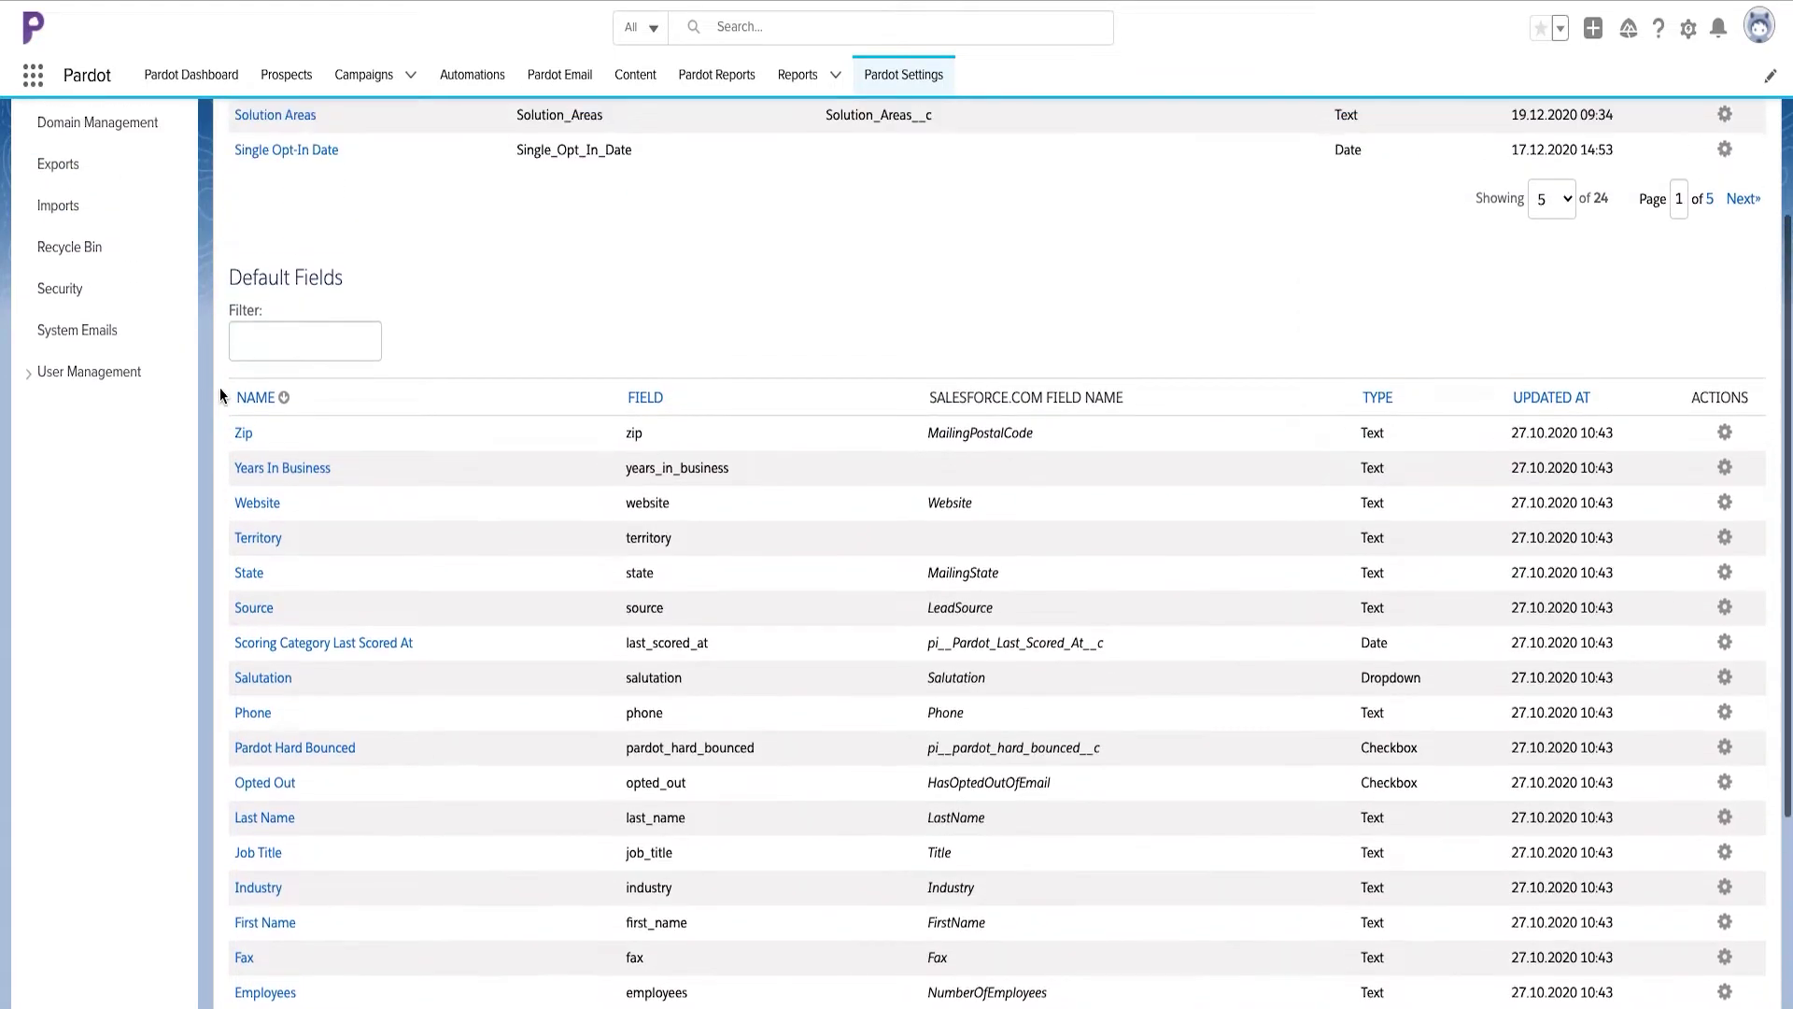
scroll(220, 388, up, 5)
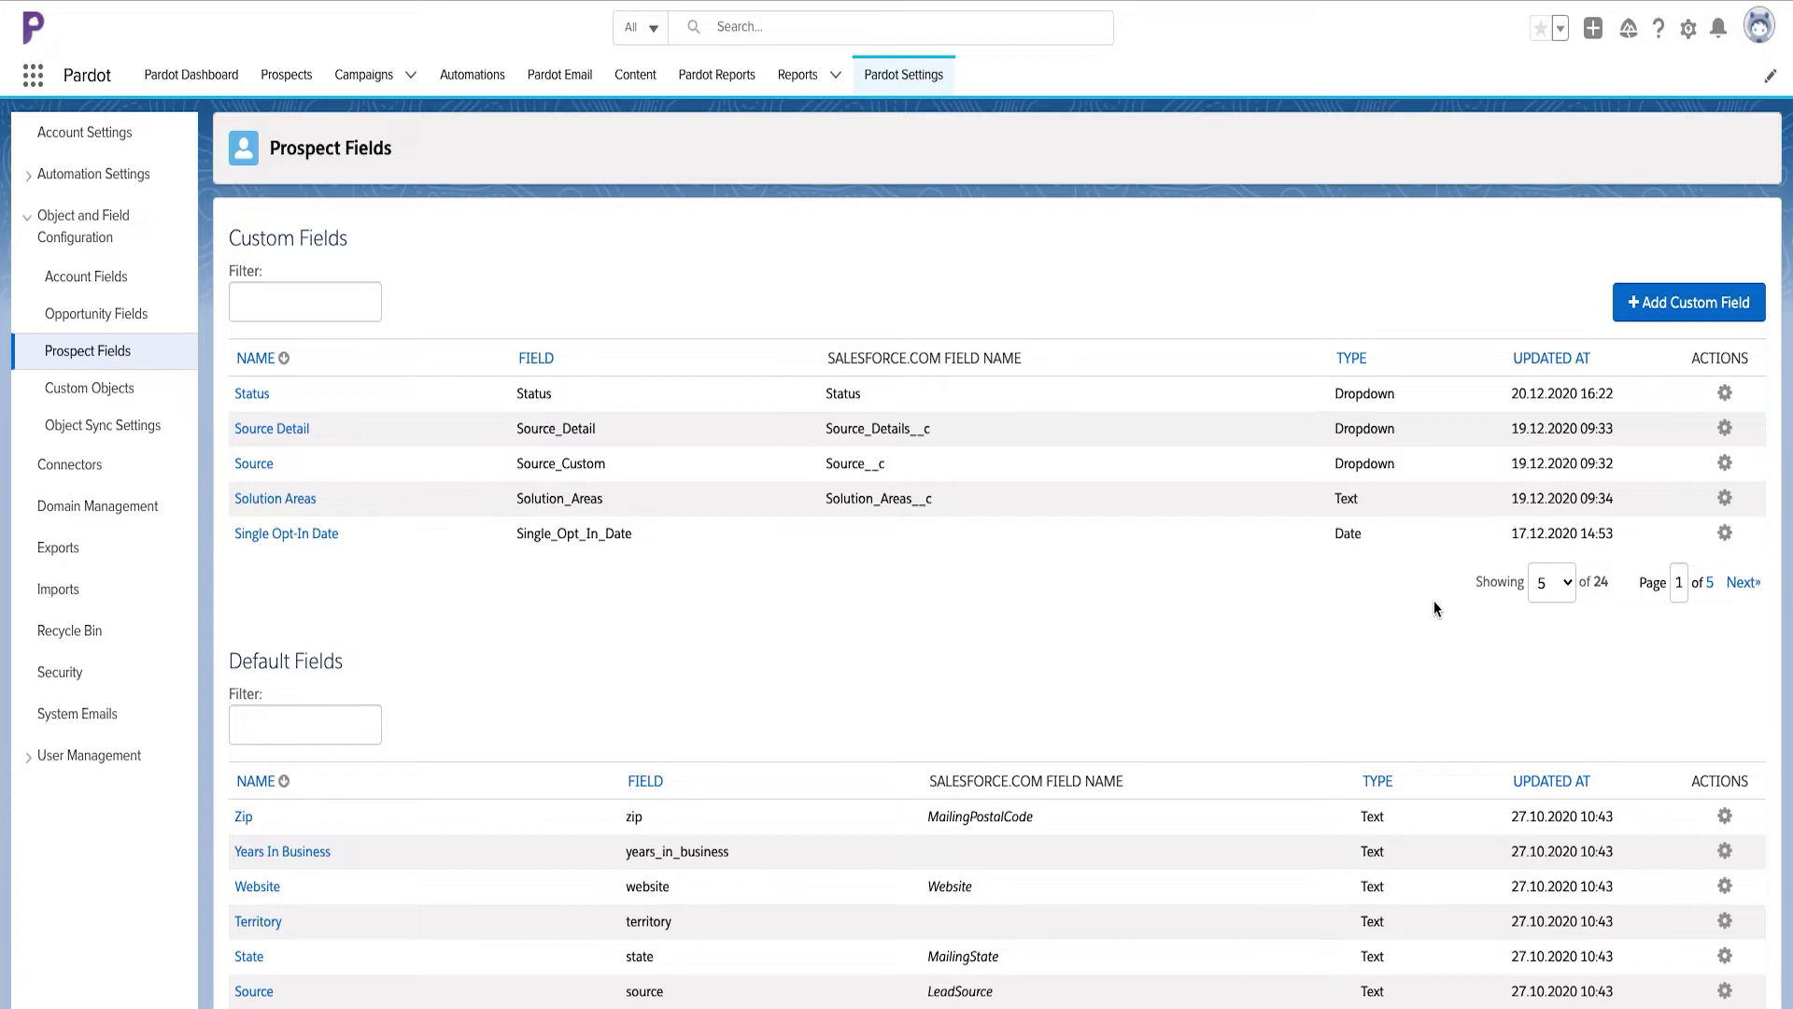
- Switch the Custom Fields table to show 50 rows per page
click(1551, 589)
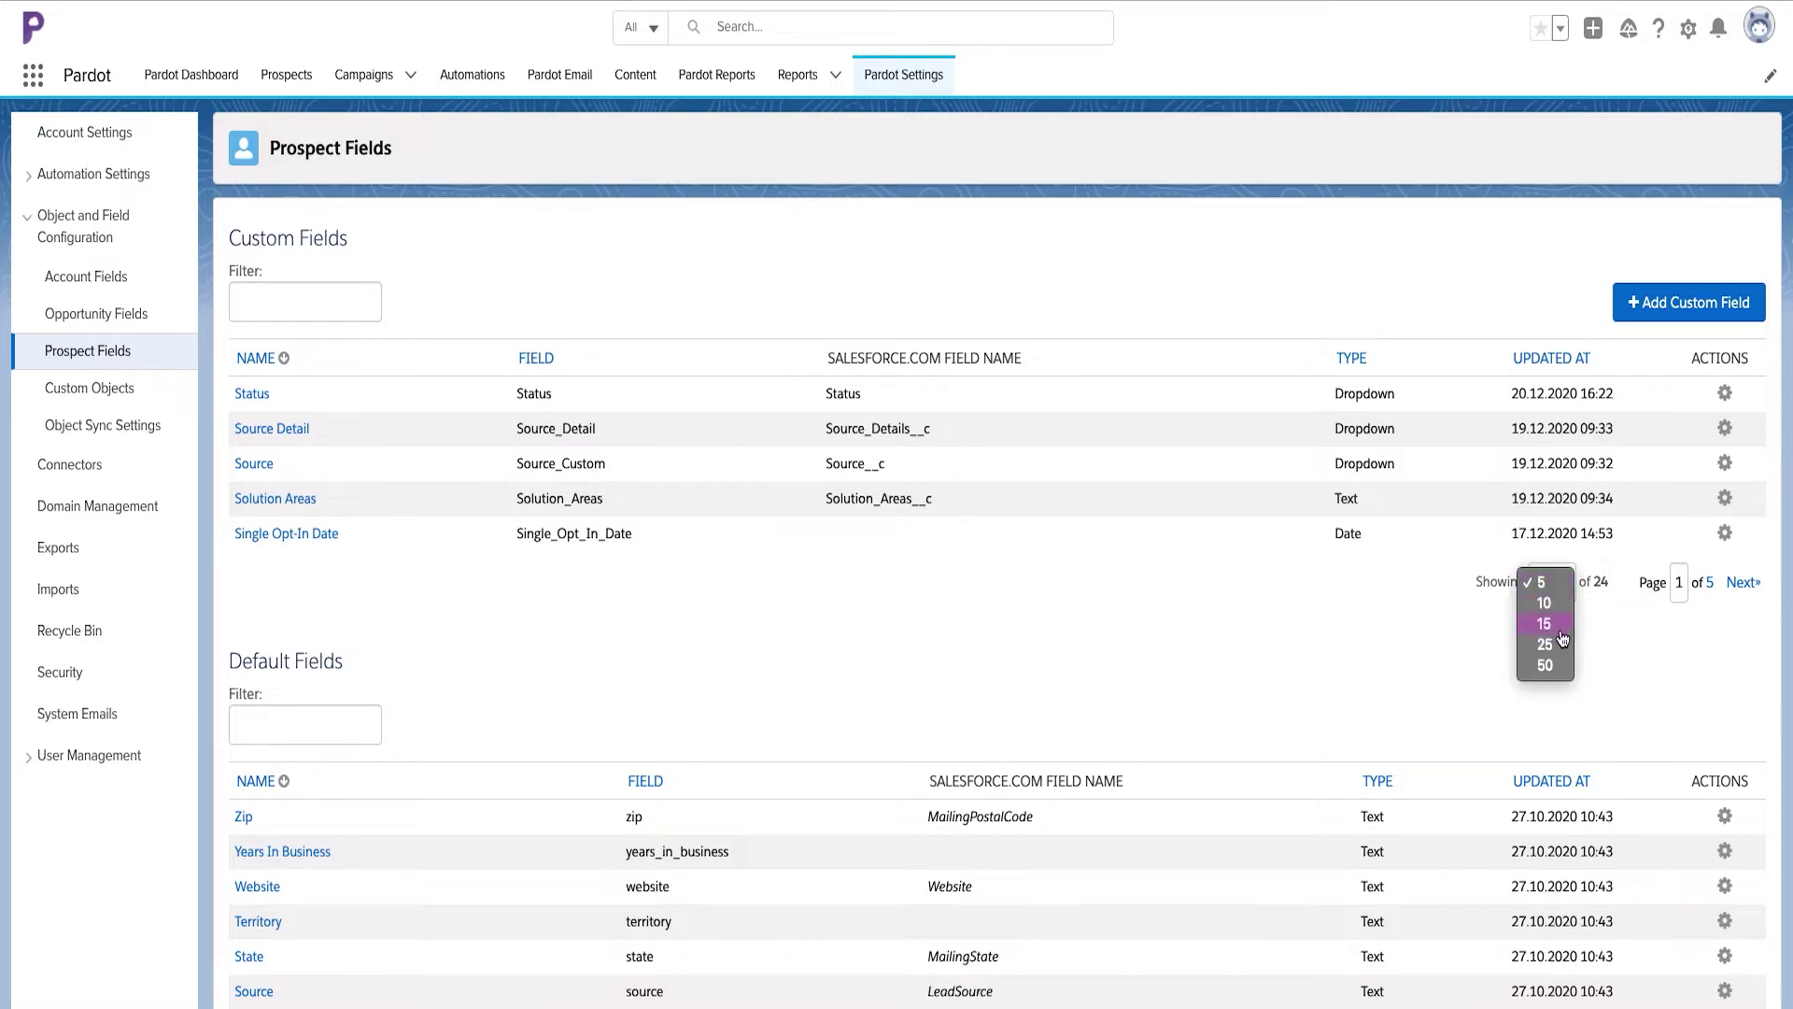
click(1558, 665)
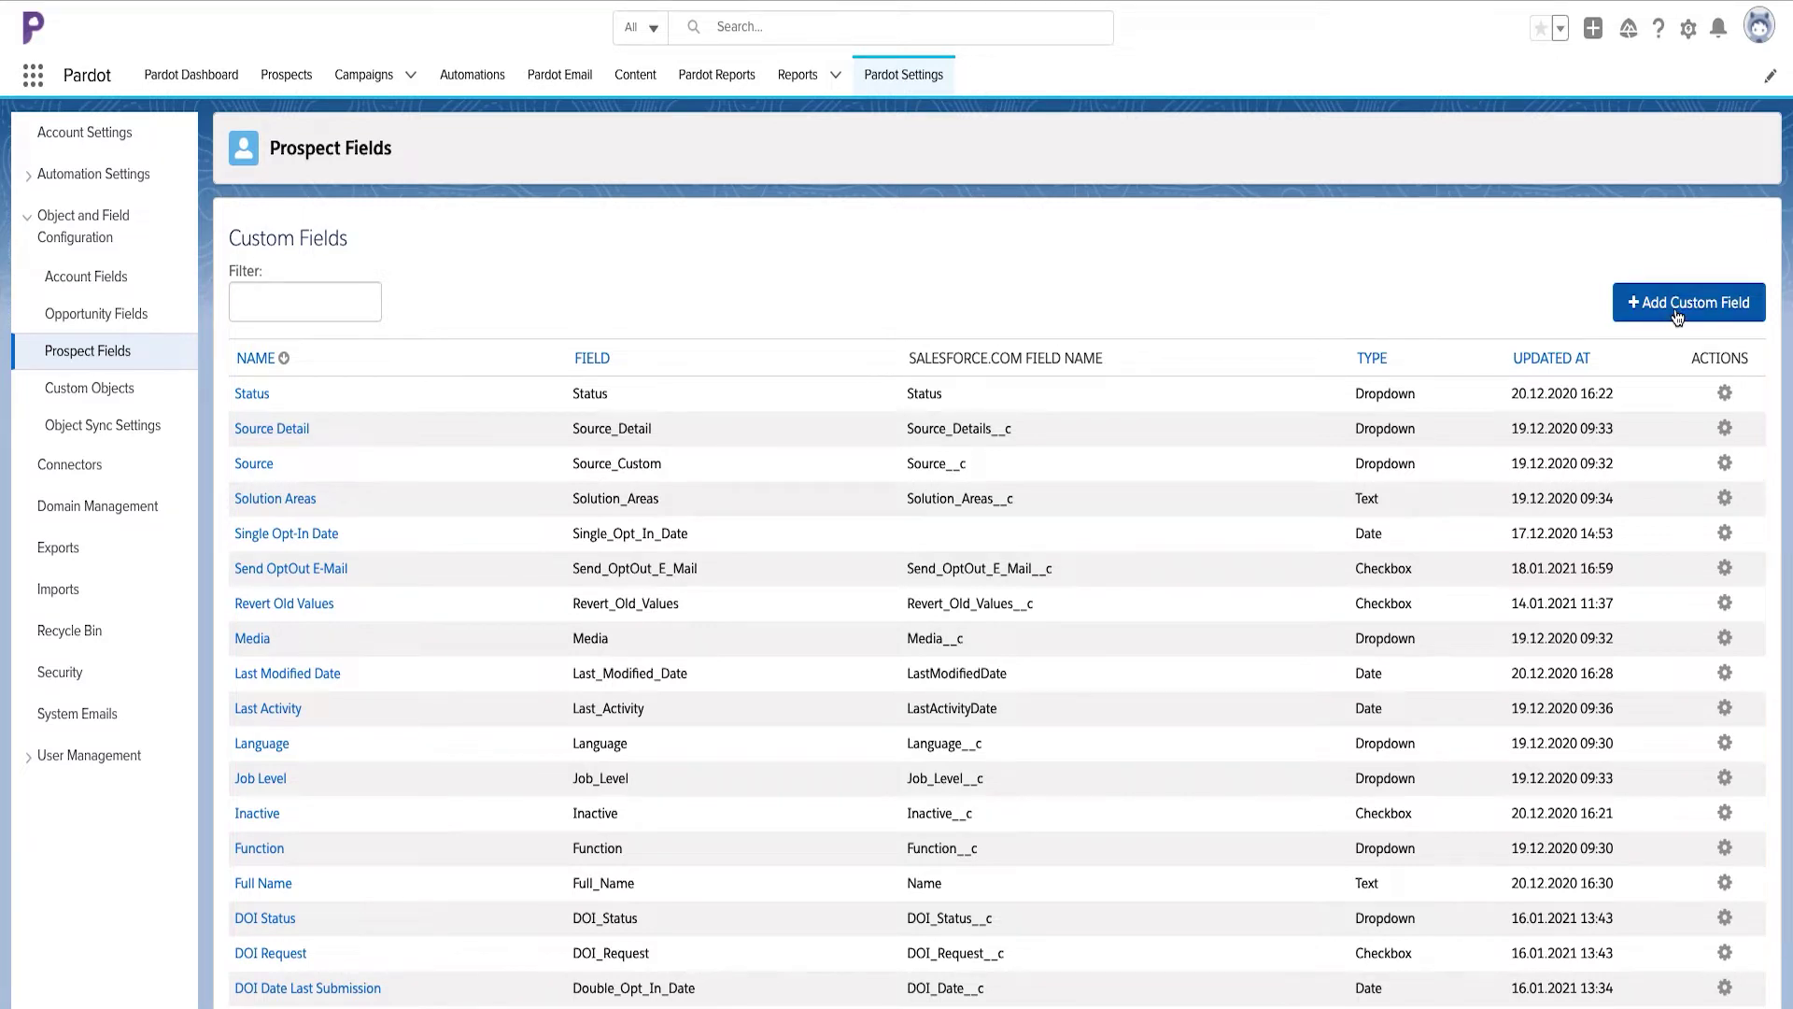
- Start a new prospect custom field with + Add Custom Field, bringing up the blank Create Custom Field form
click(1677, 318)
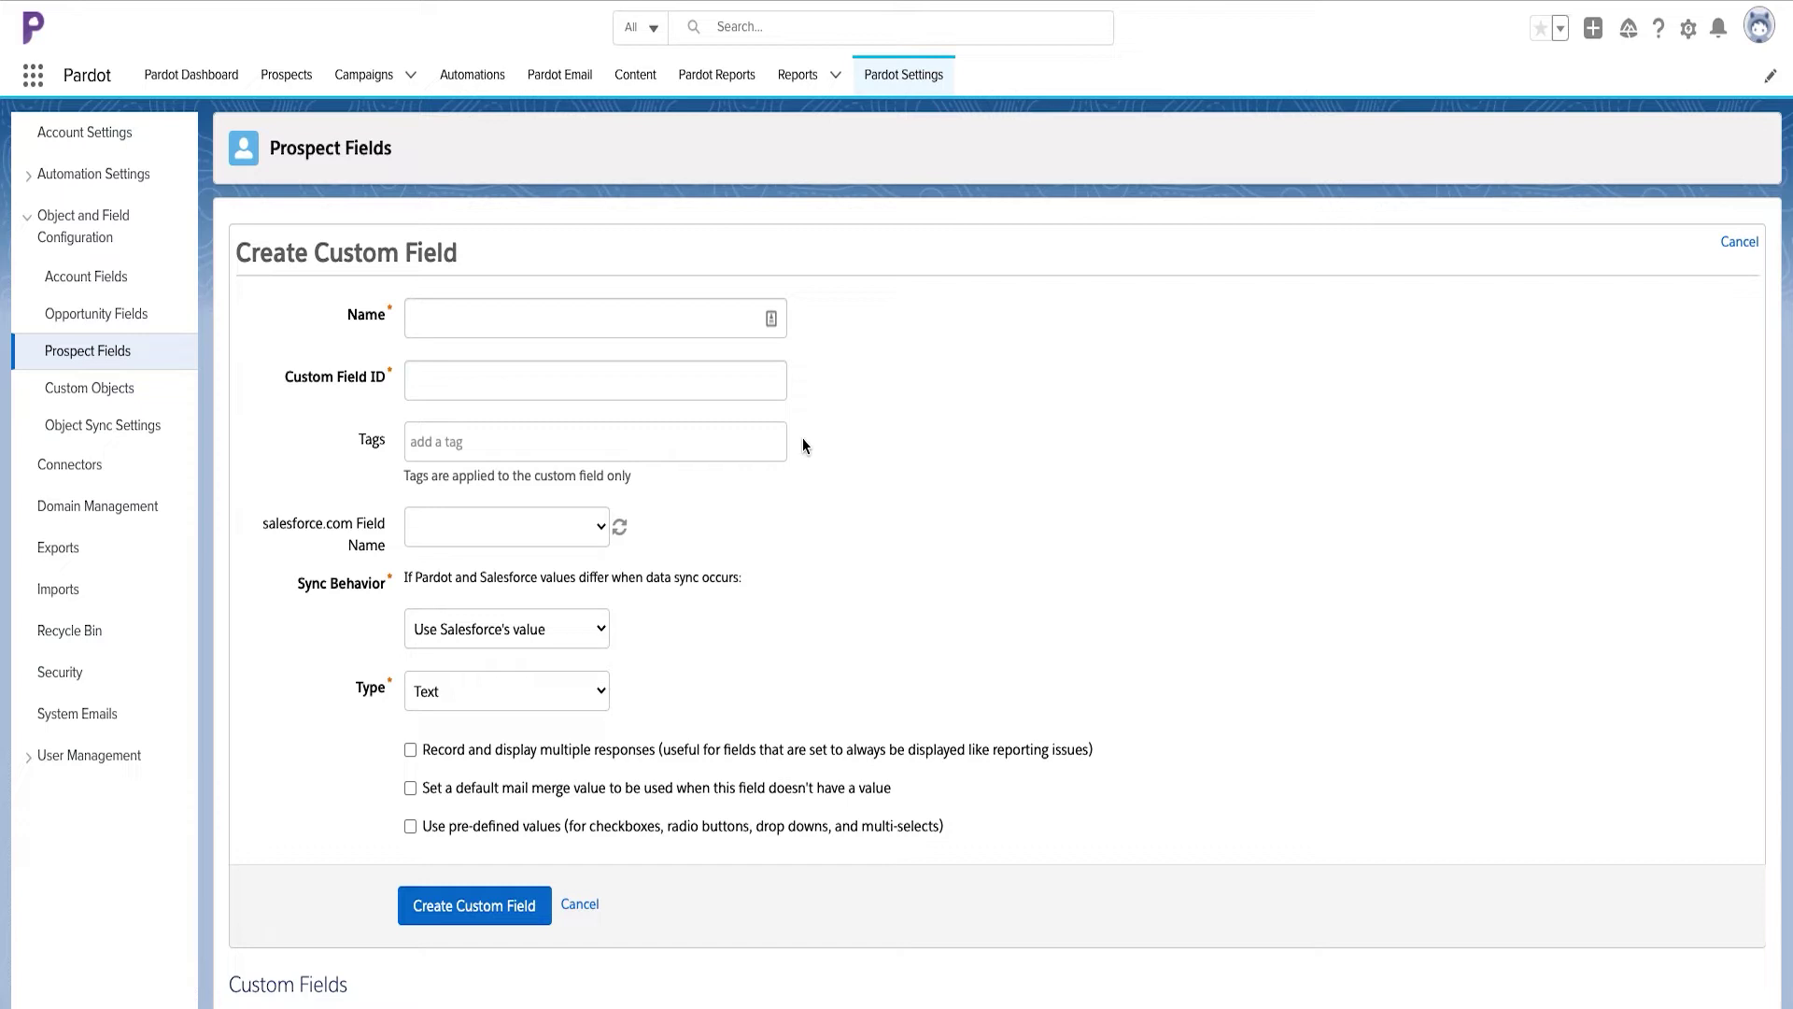
- Check the mappable fields in the salesforce.com Field Name list, then close it without choosing
click(603, 529)
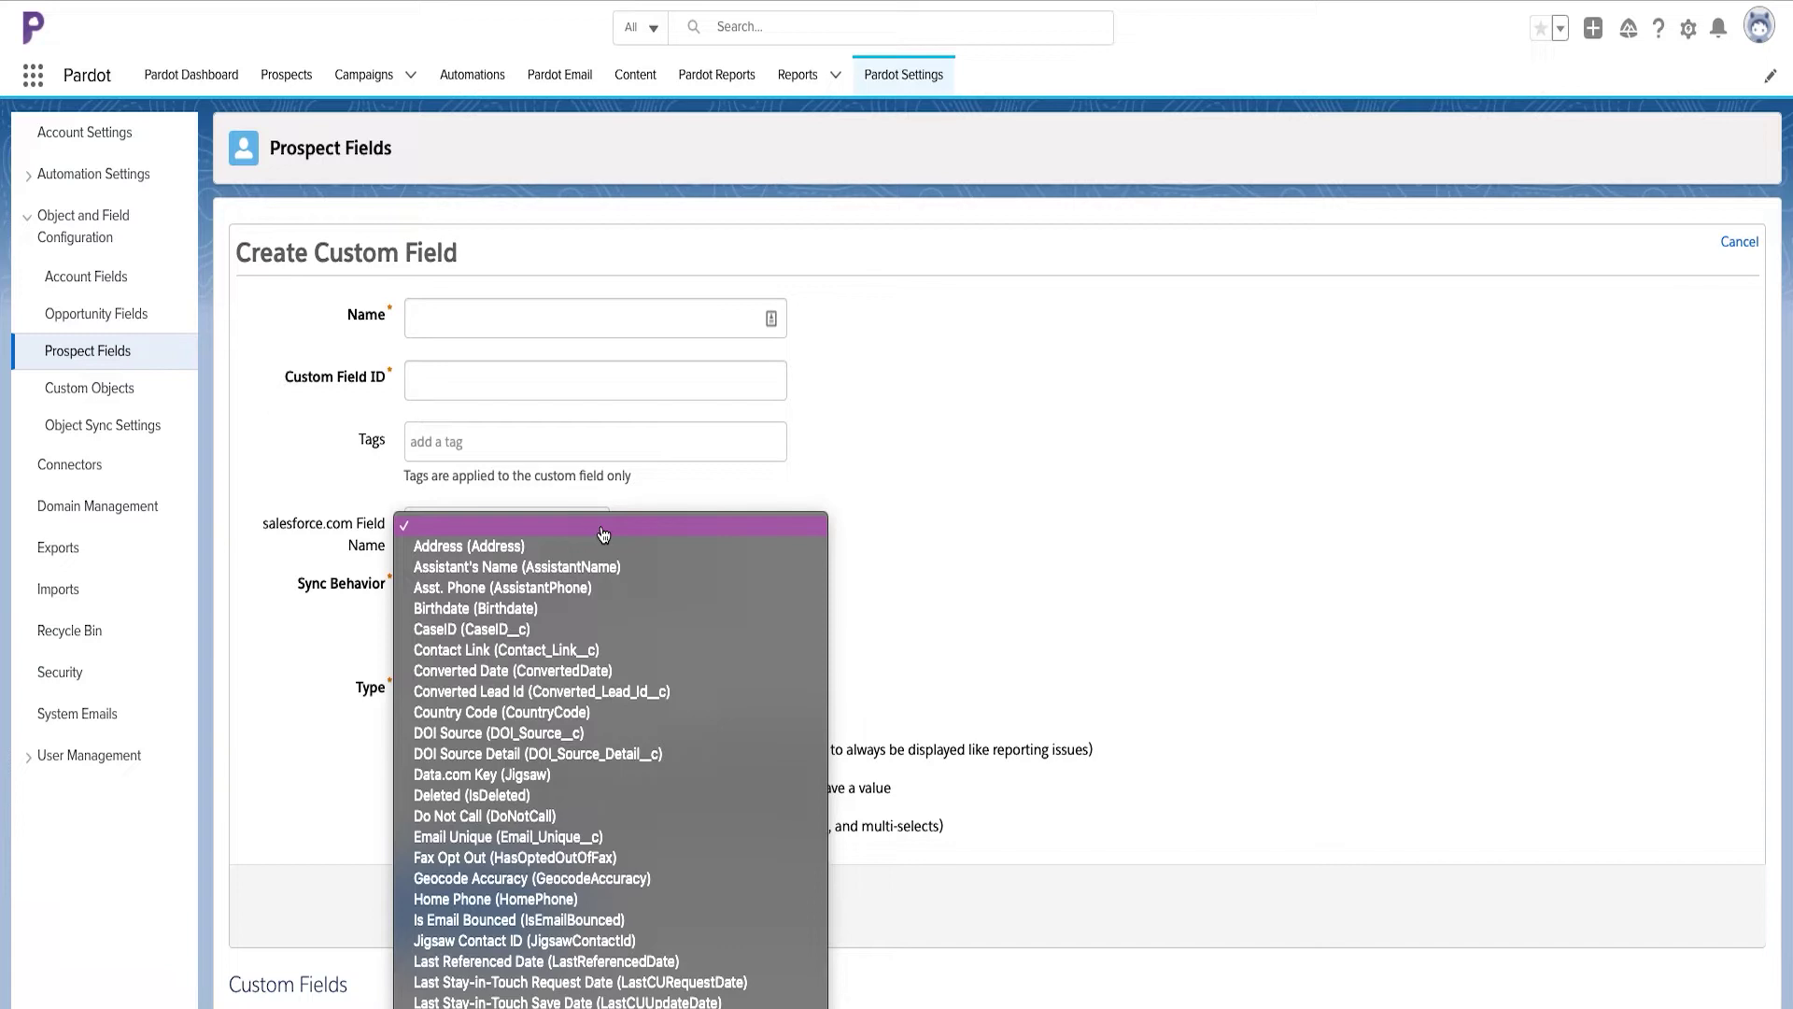
click(602, 534)
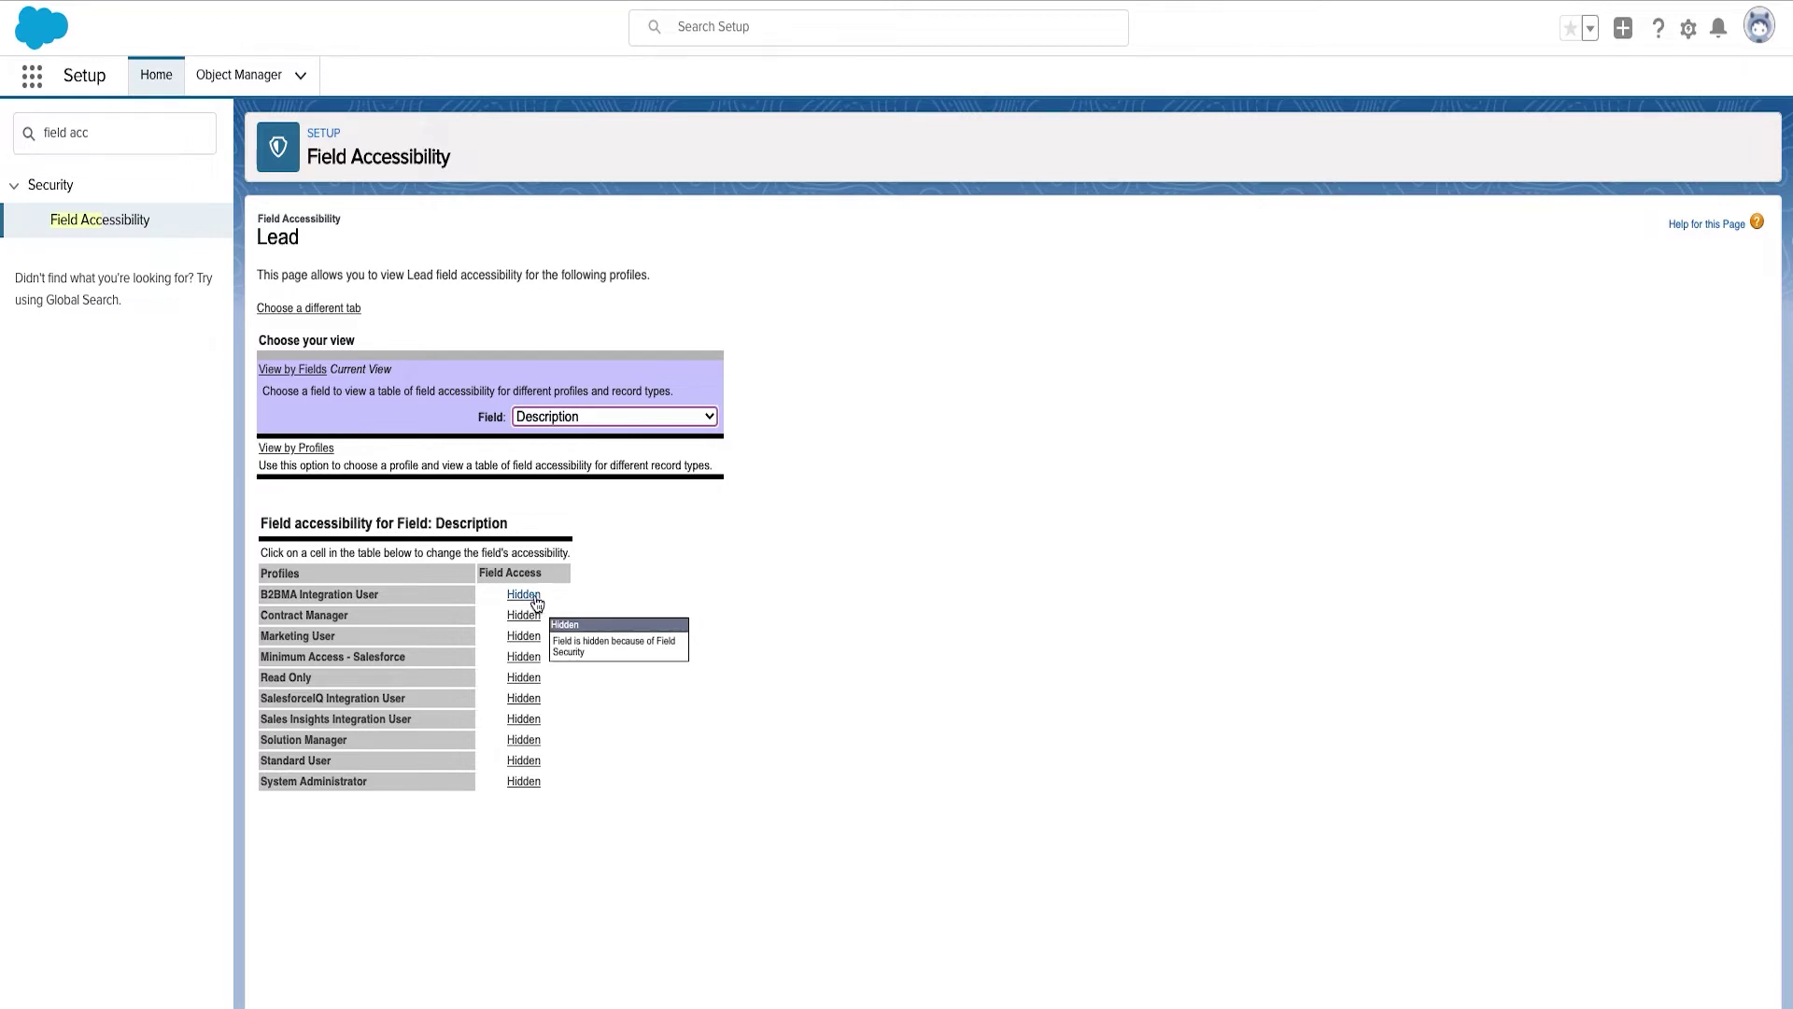
- Make Lead Description Visible for the B2BMA Integration User profile and save
click(534, 598)
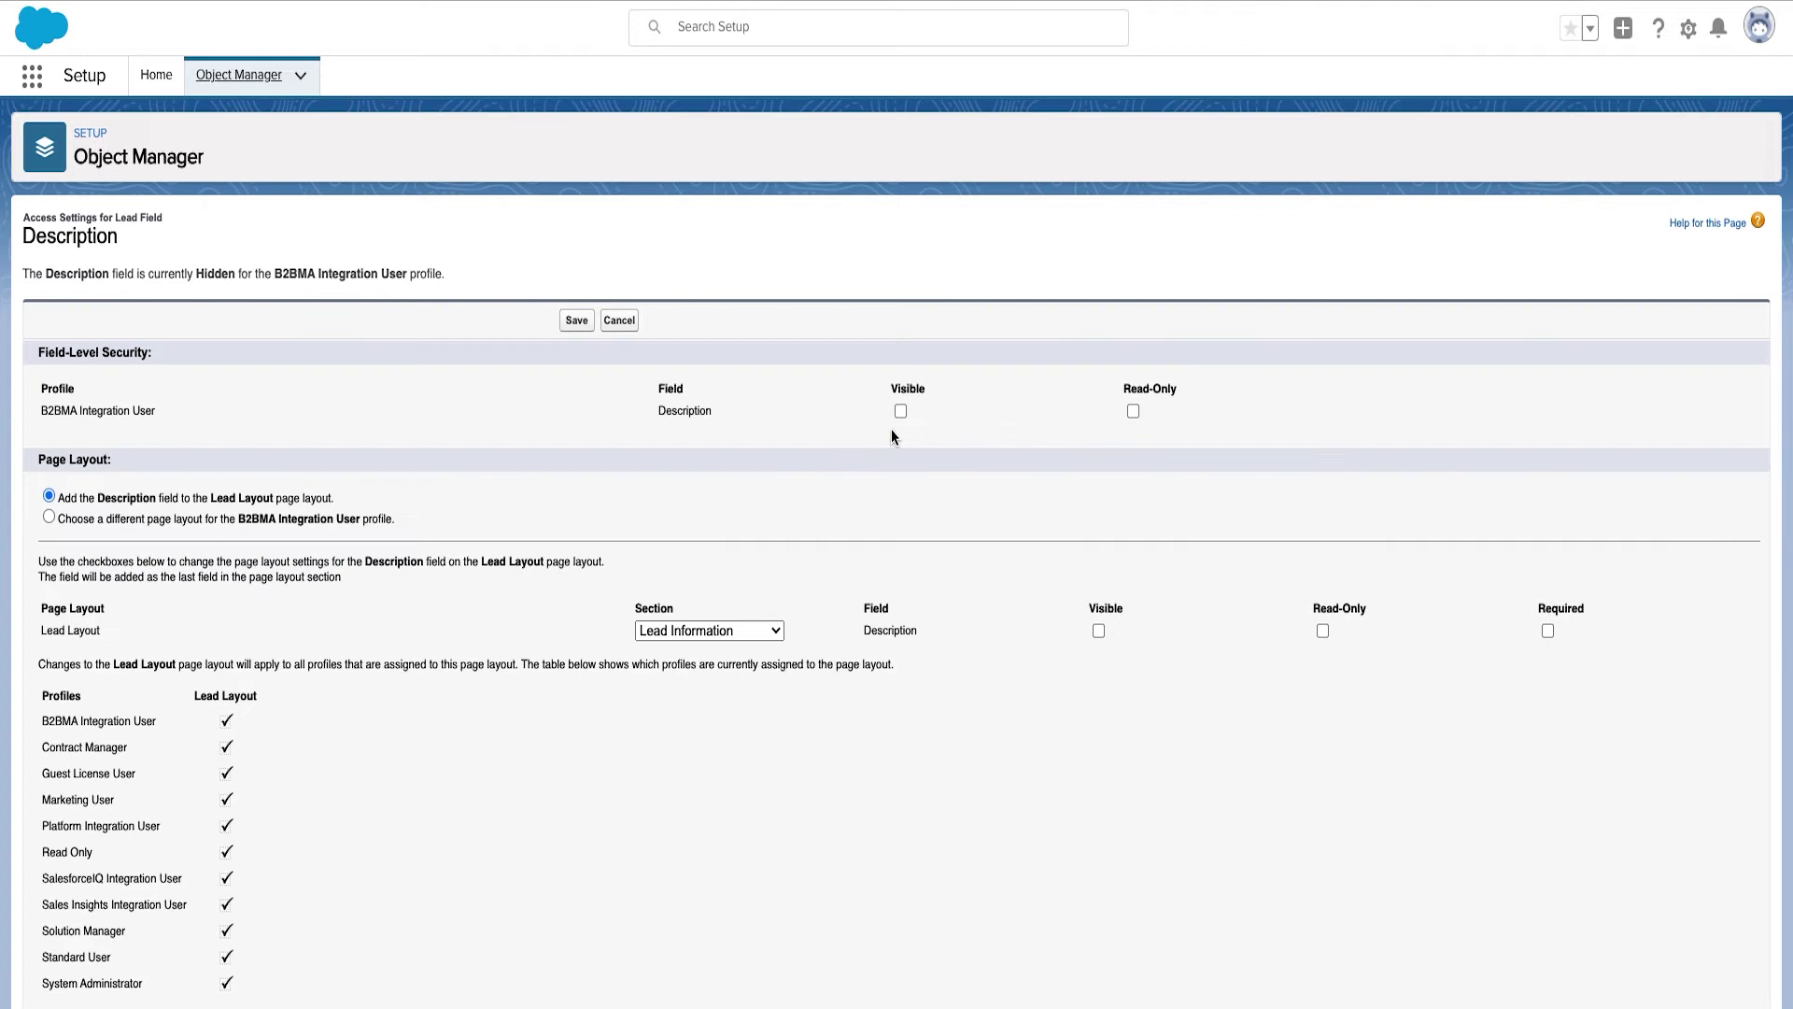
click(900, 412)
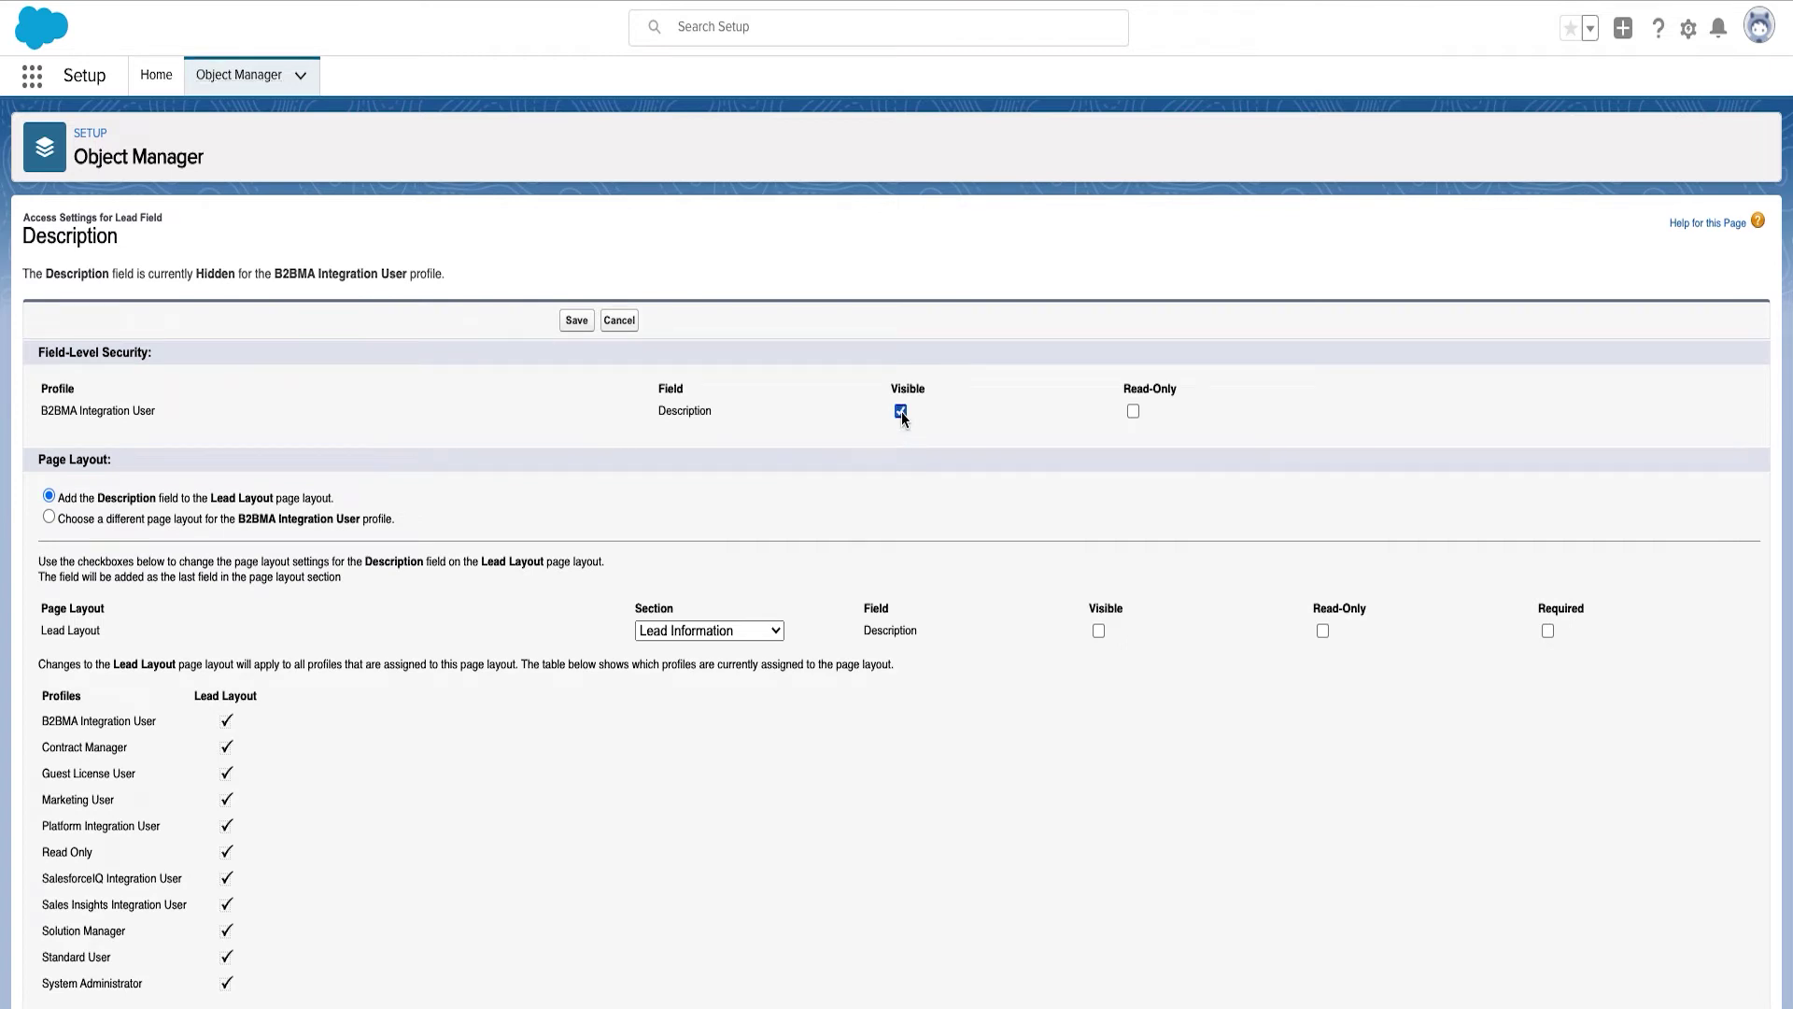
click(579, 324)
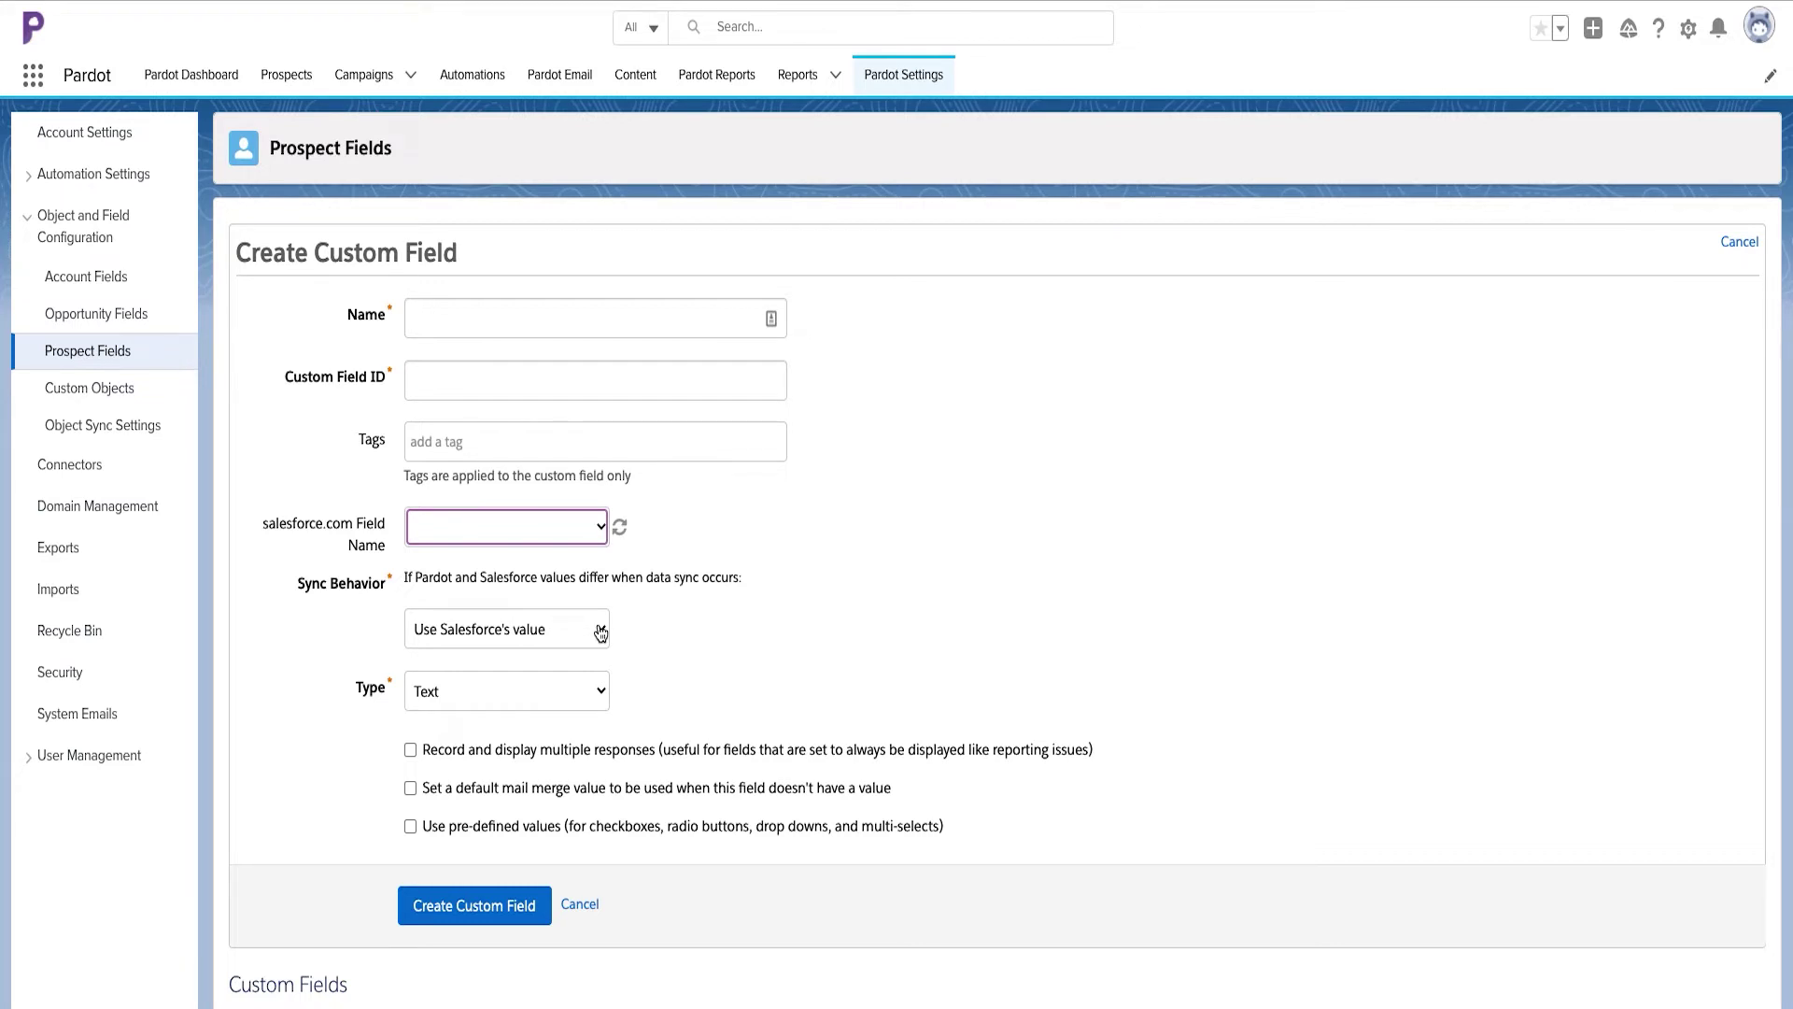
click(600, 633)
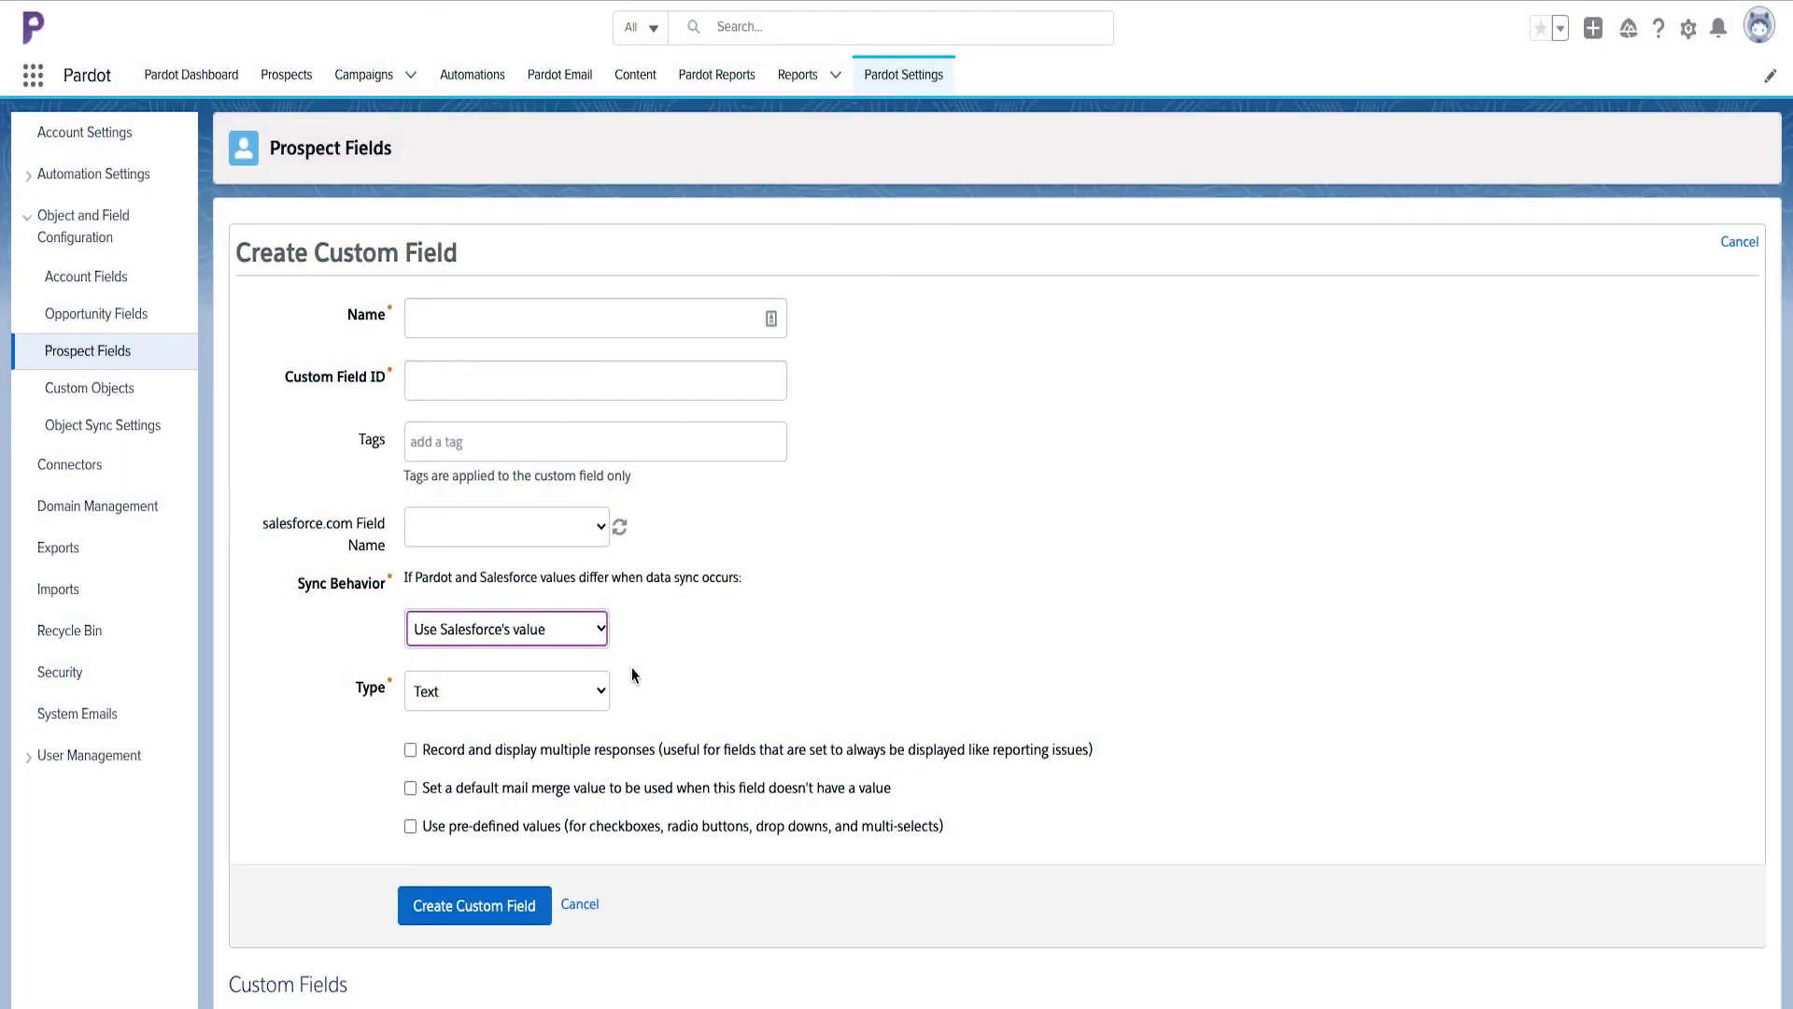
- Review the available custom field types in the Type dropdown
click(600, 701)
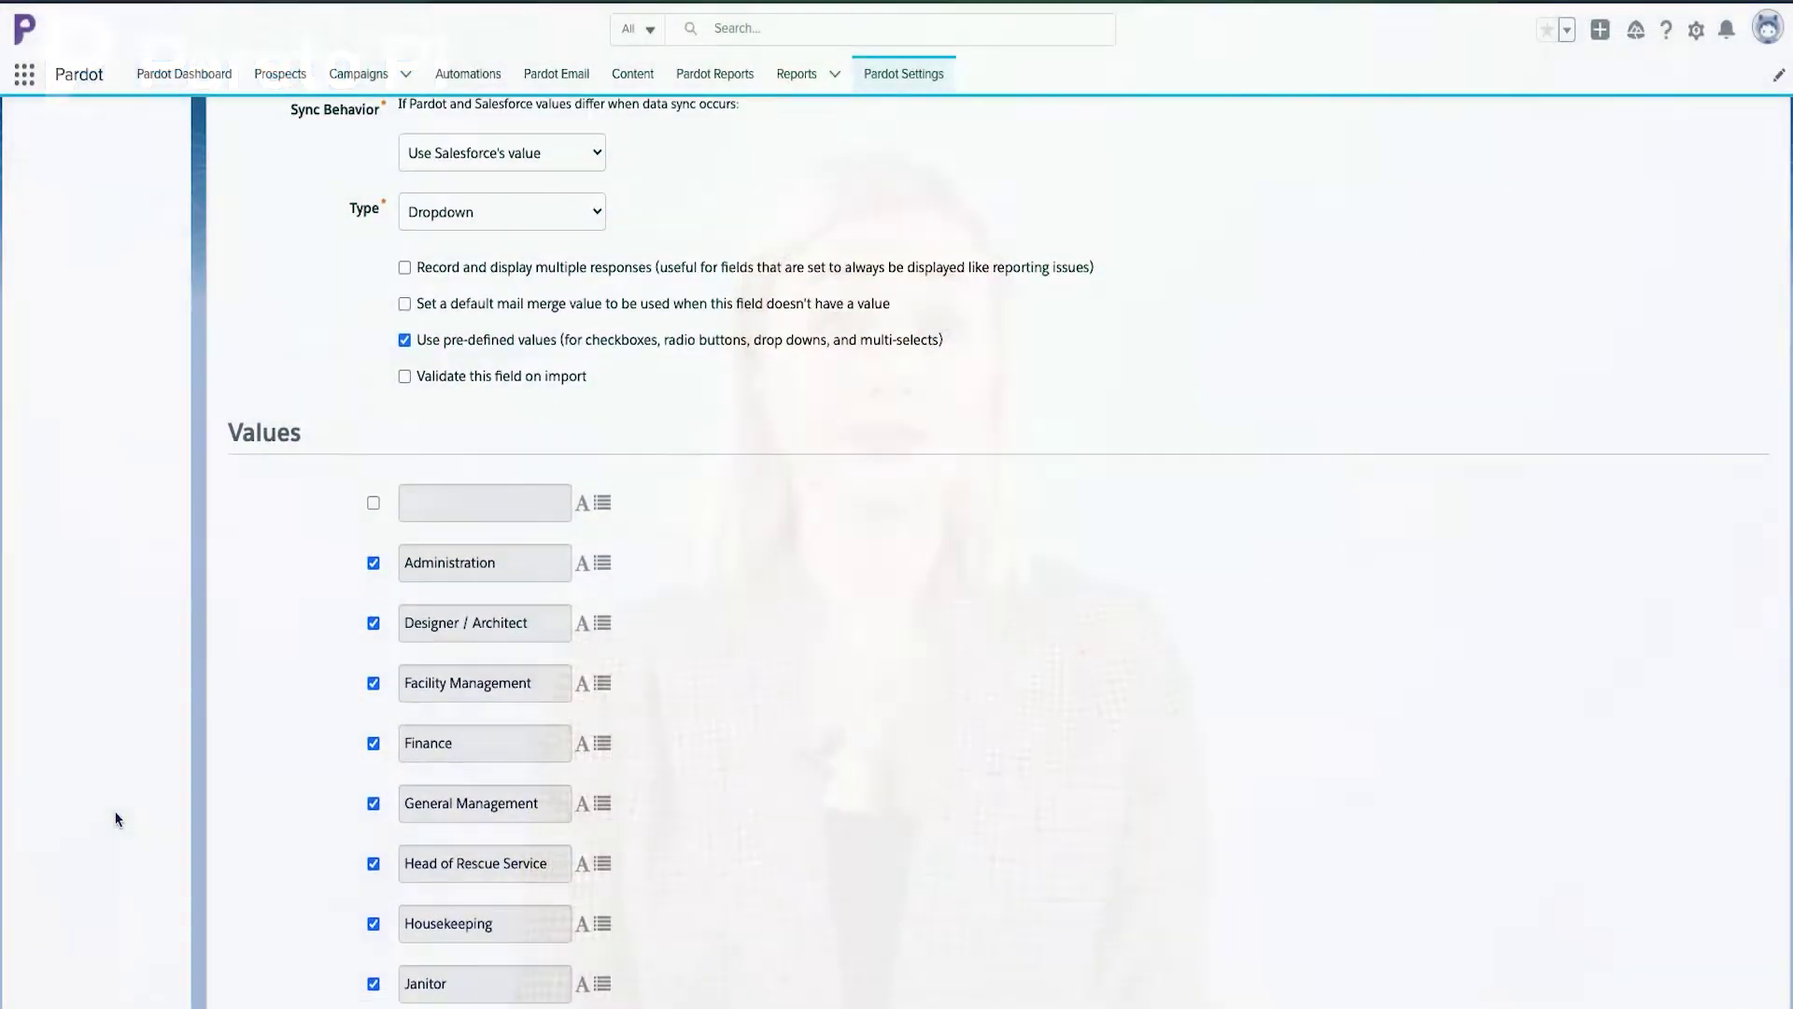
- Scroll through the Function field's Values list to see which values are ticked
scroll(116, 820, down, 3)
scroll(116, 819, down, 2)
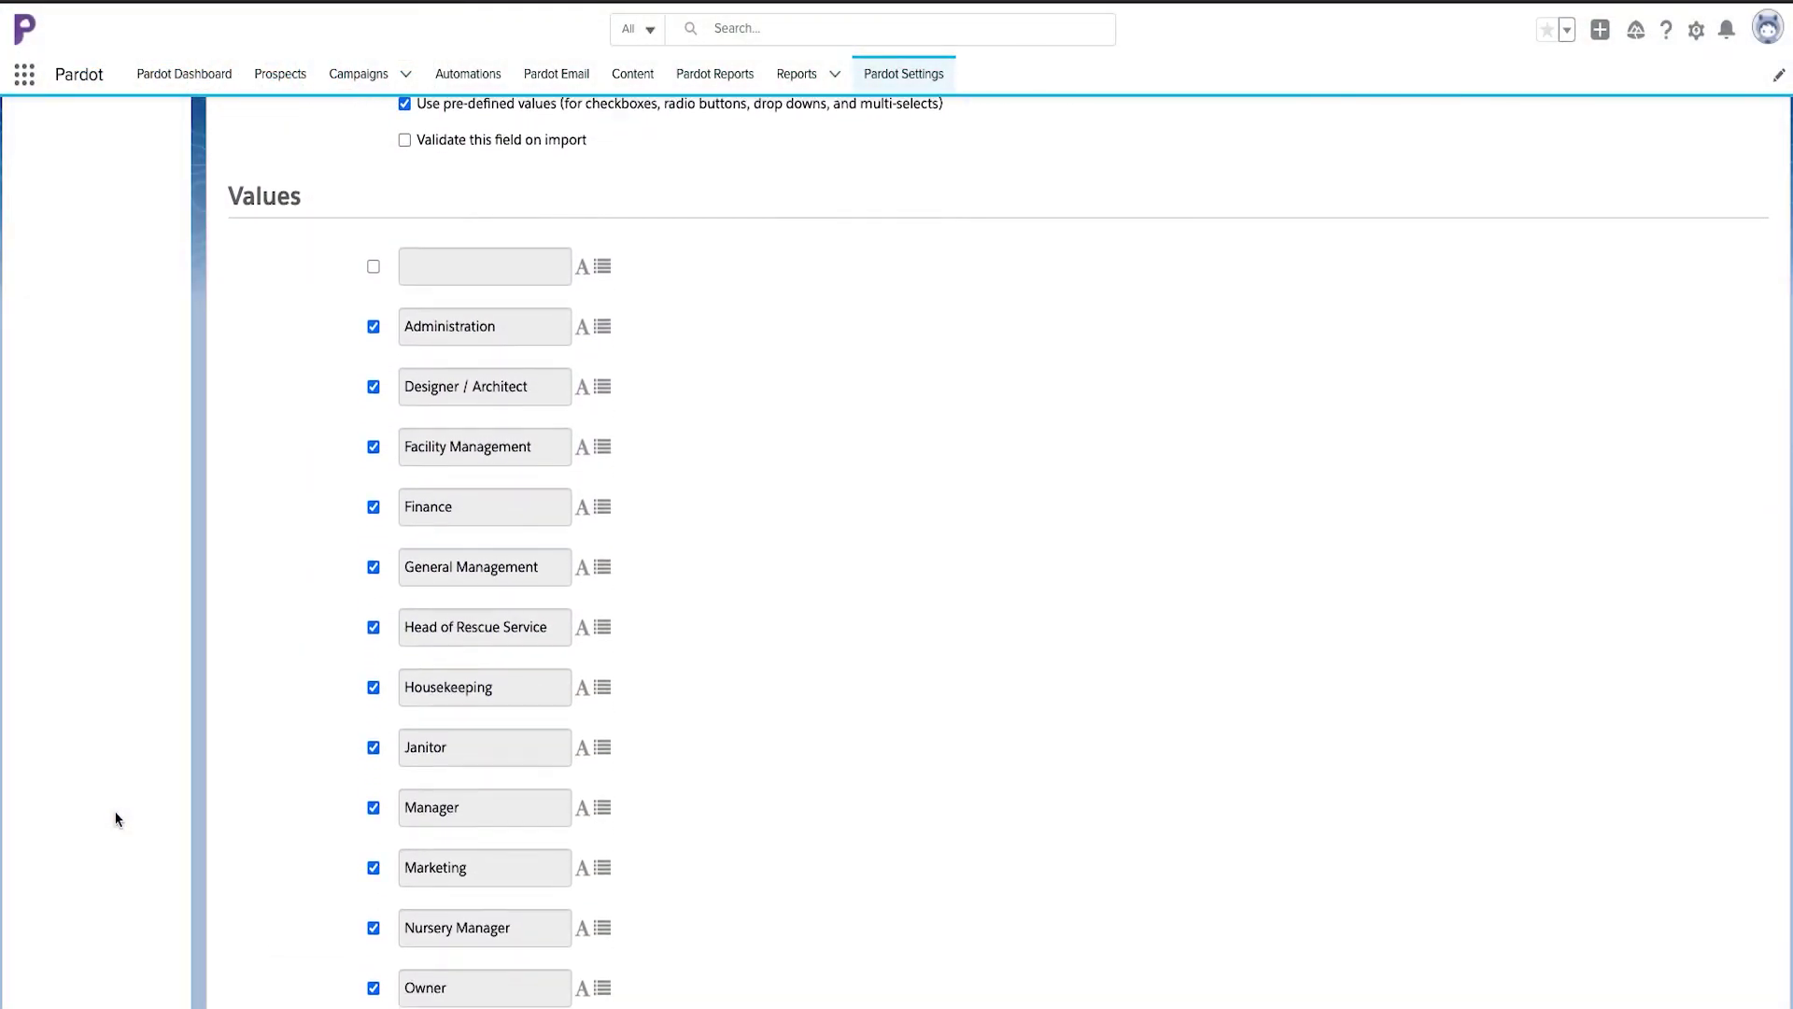
scroll(116, 819, down, 3)
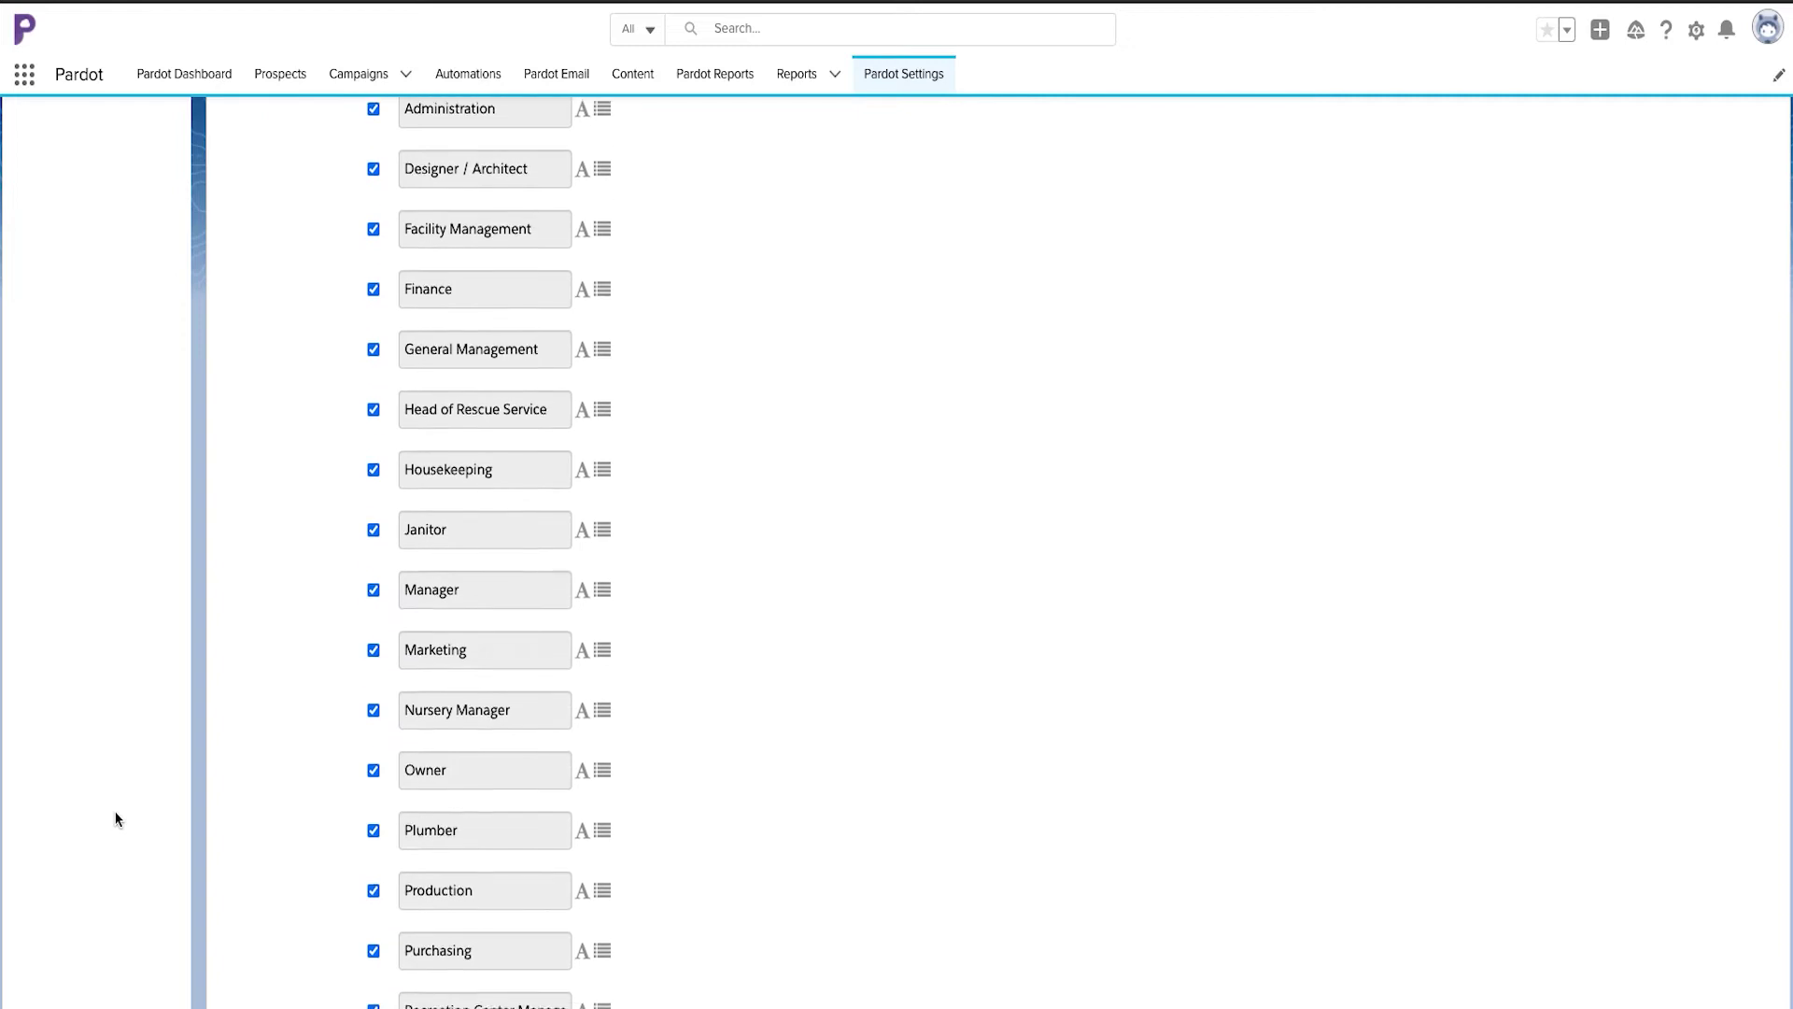
scroll(116, 819, down, 2)
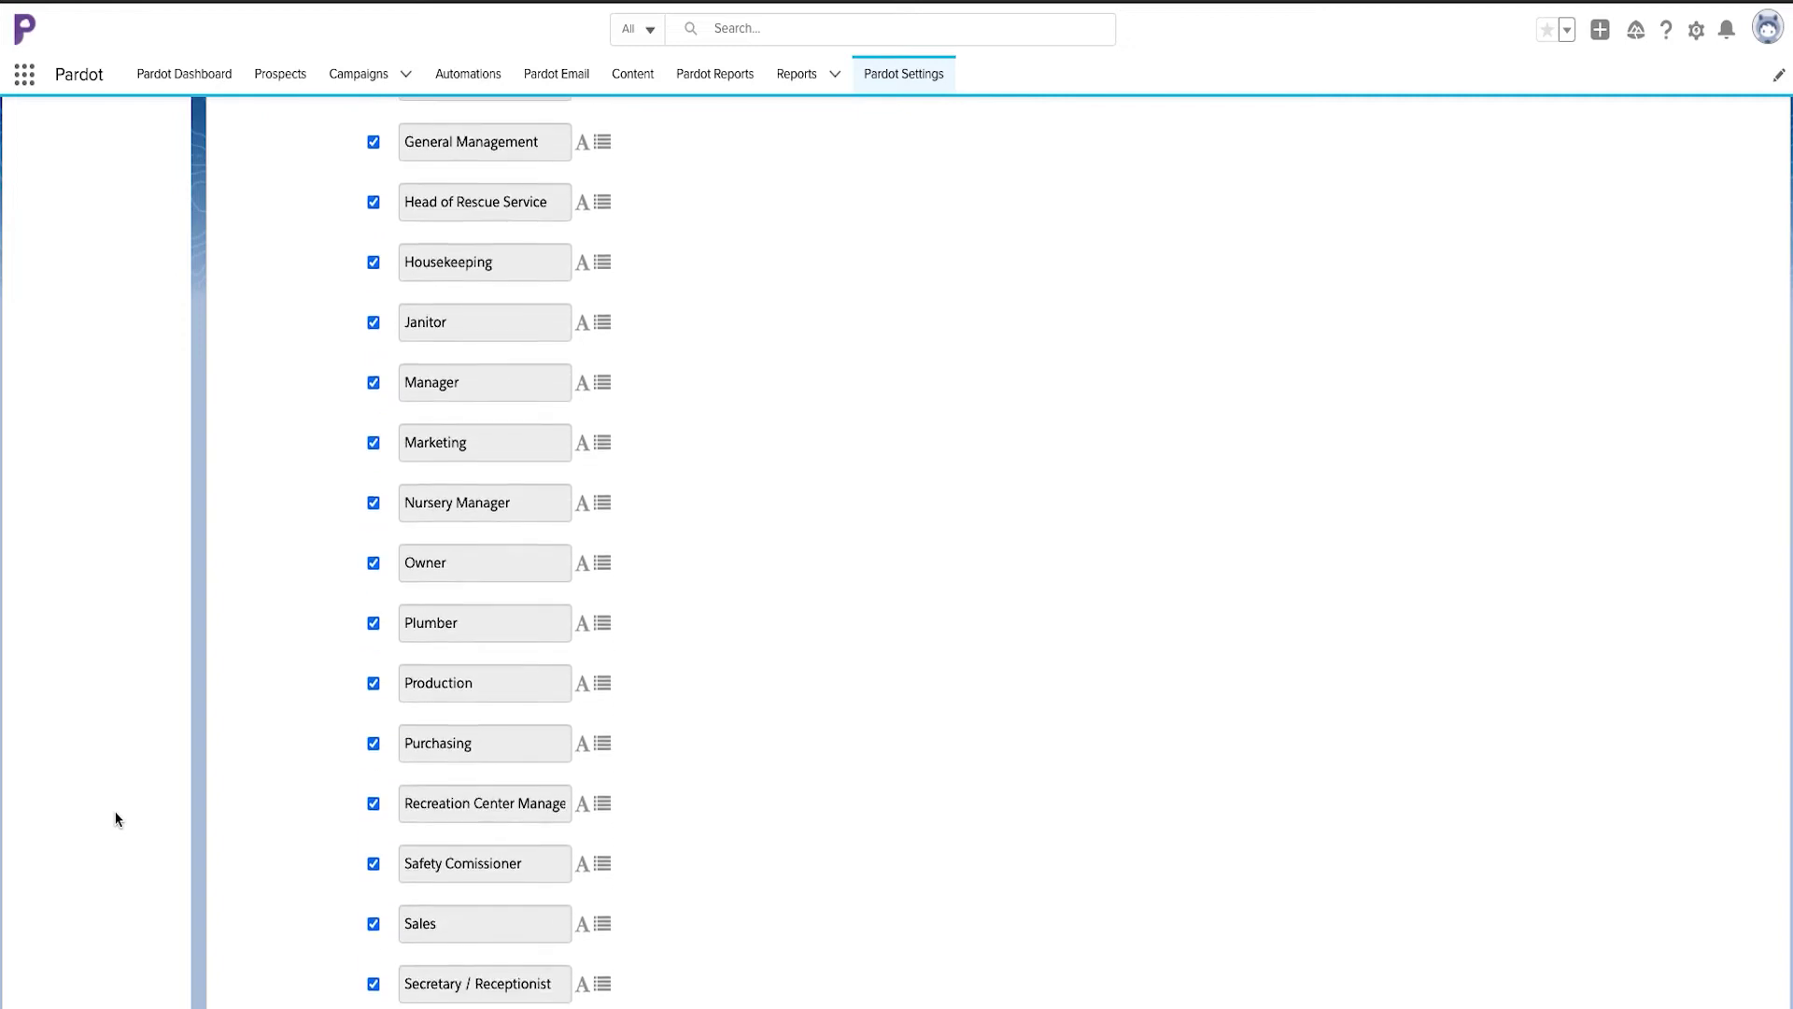
scroll(116, 819, down, 2)
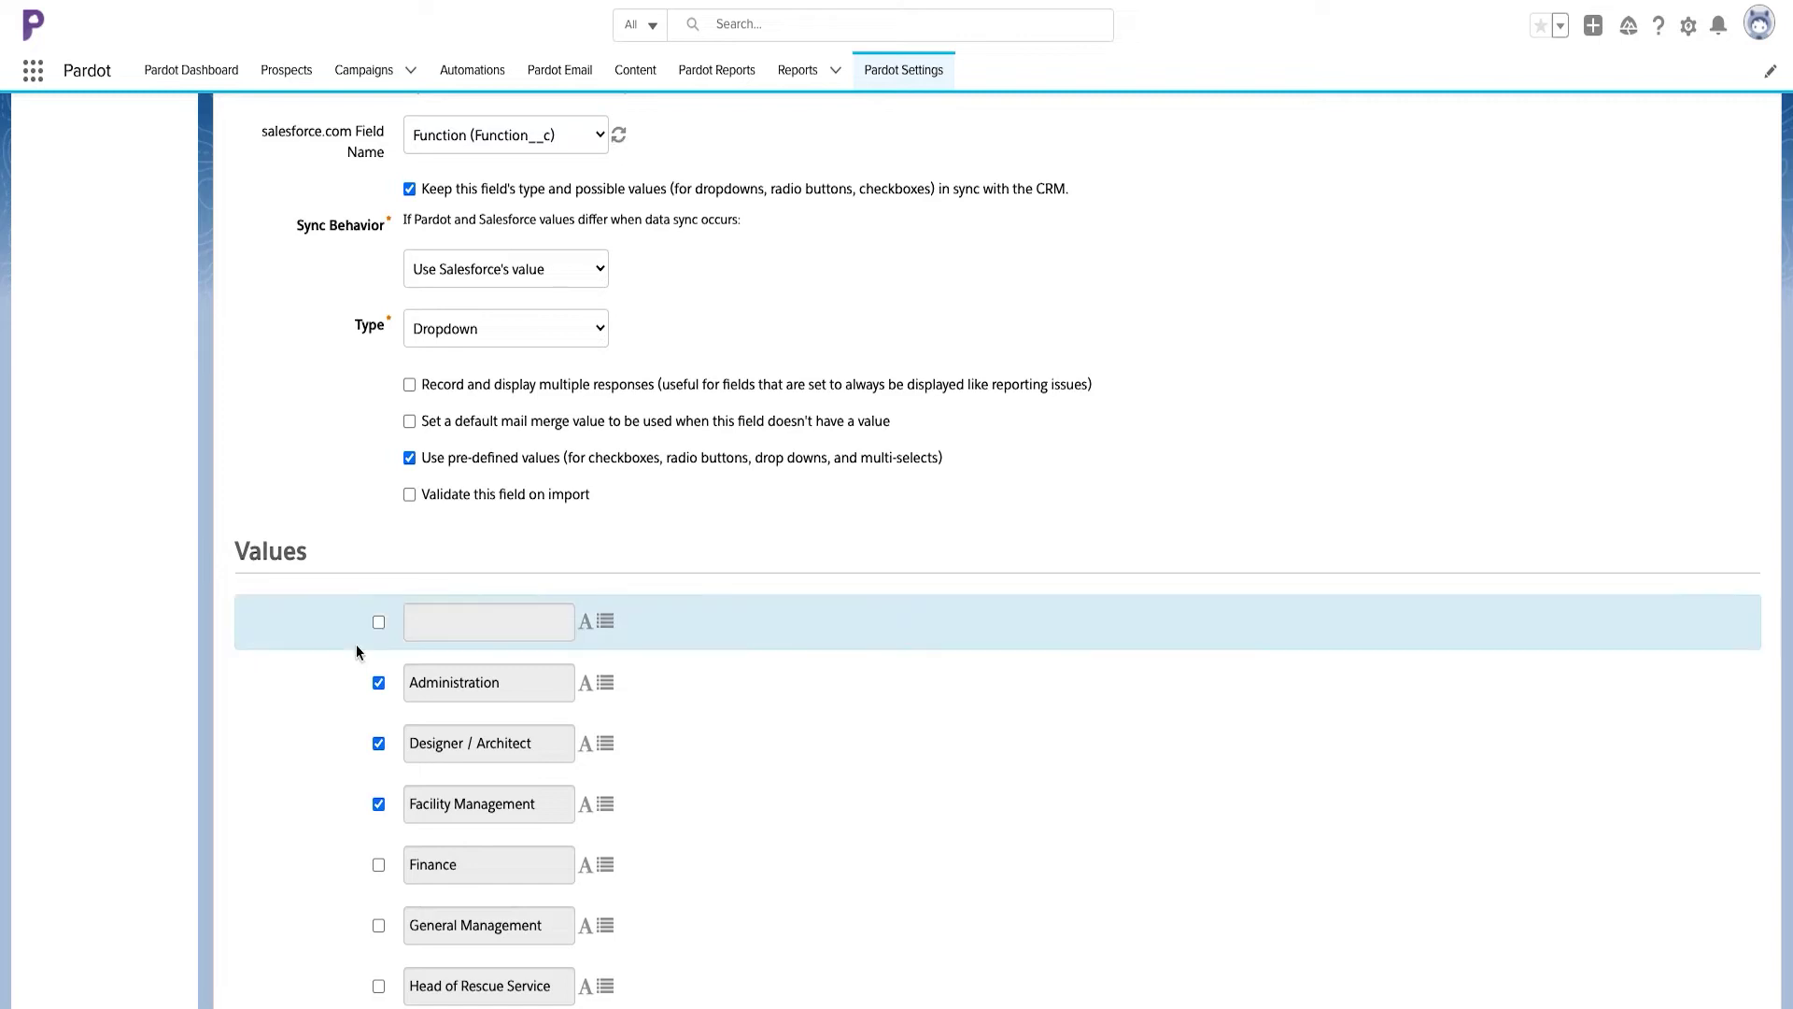
- Re-enable the General Management value in the Function field's Values list
scroll(334, 859, down, 2)
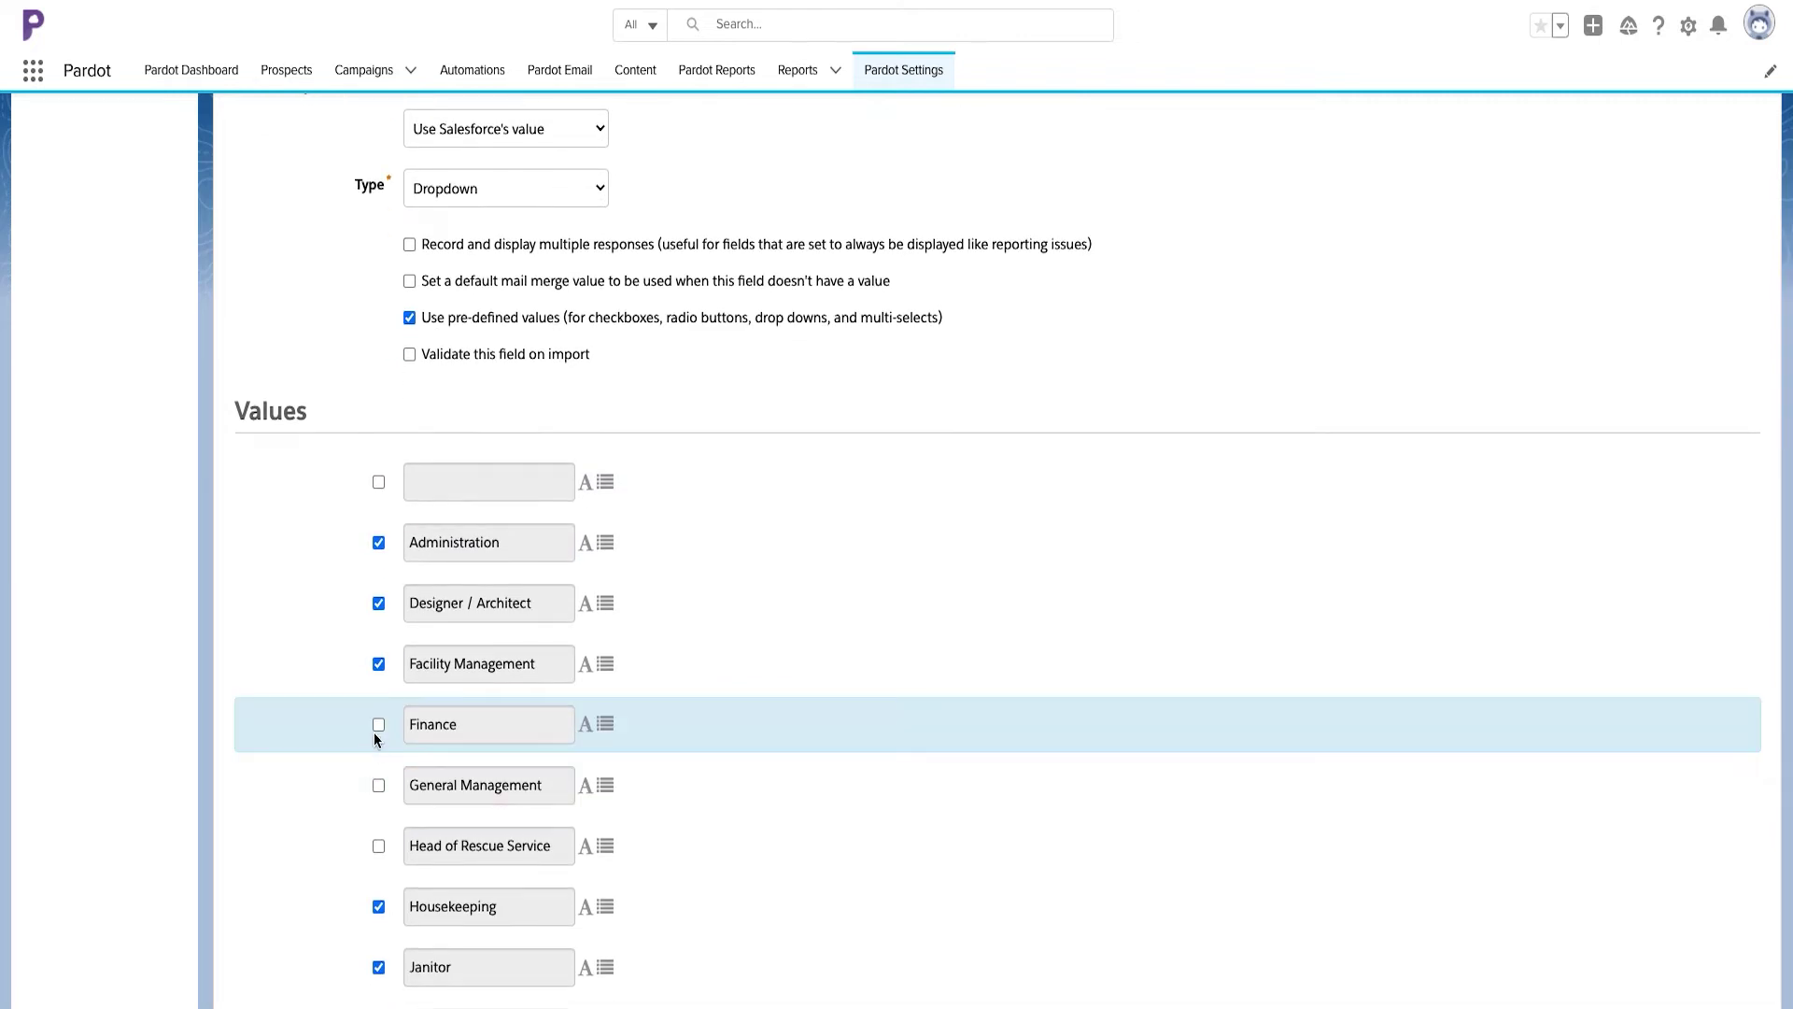
click(379, 784)
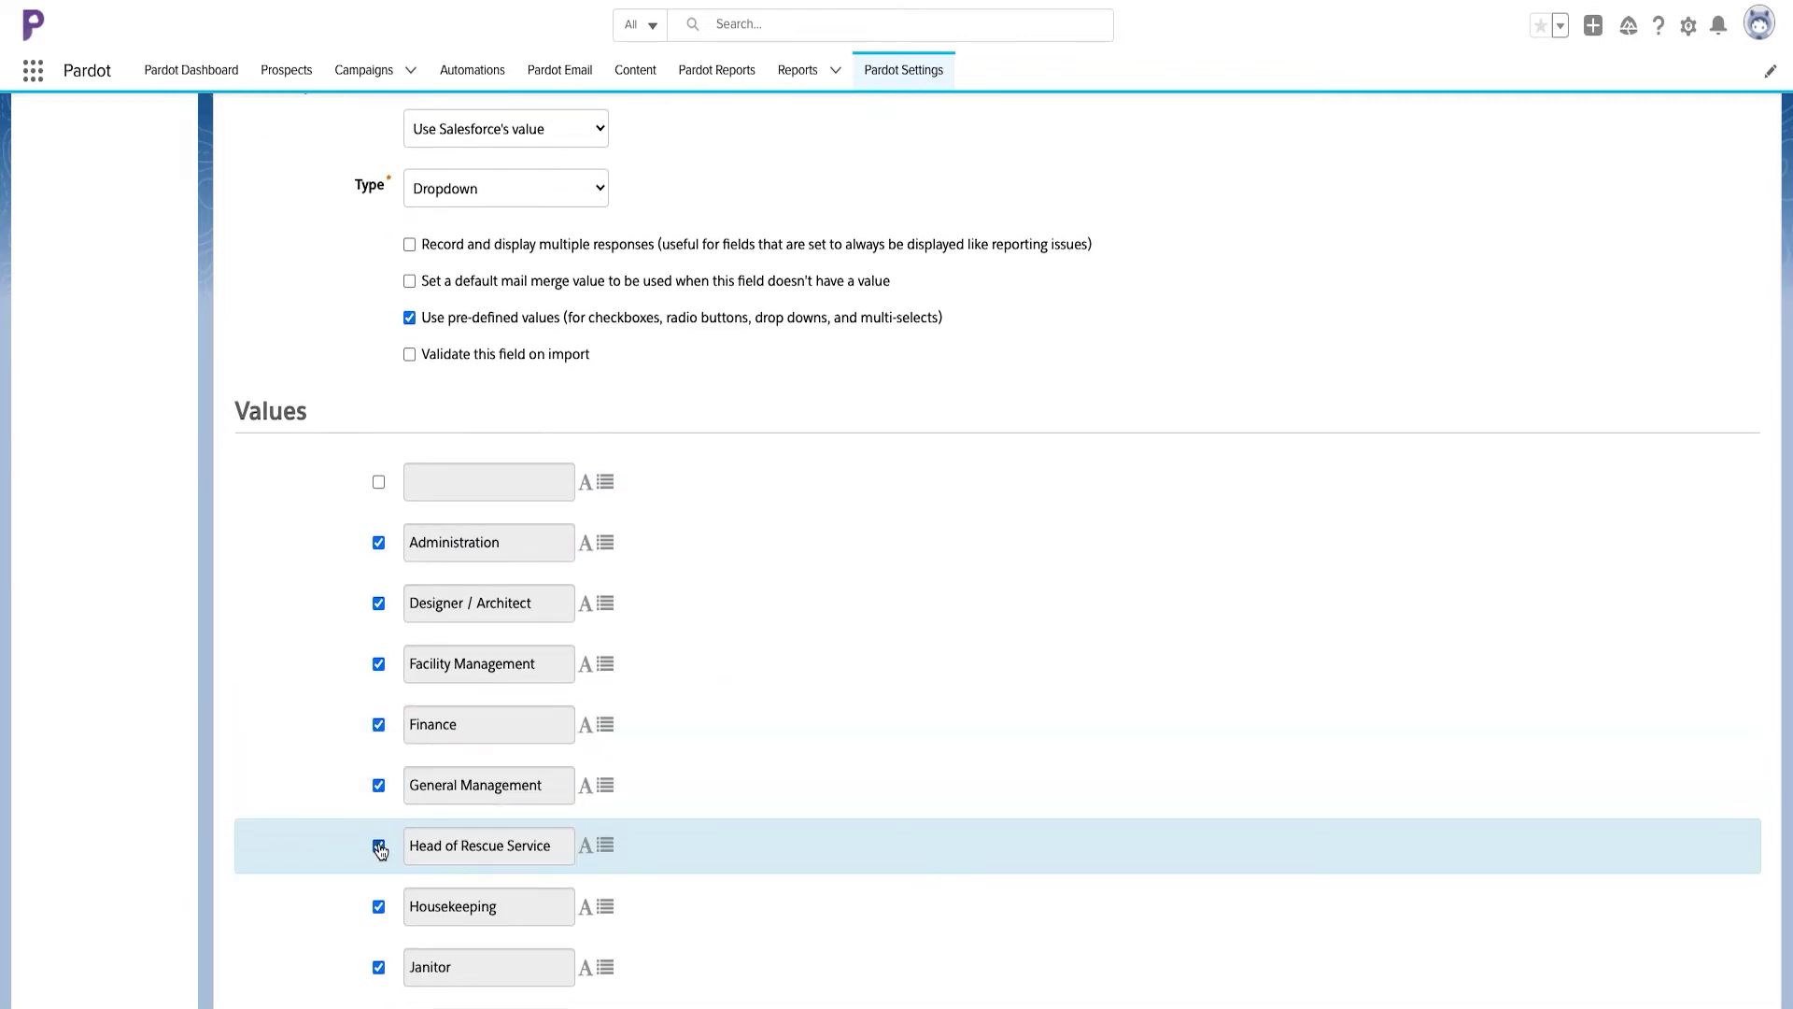
scroll(380, 850, down, 10)
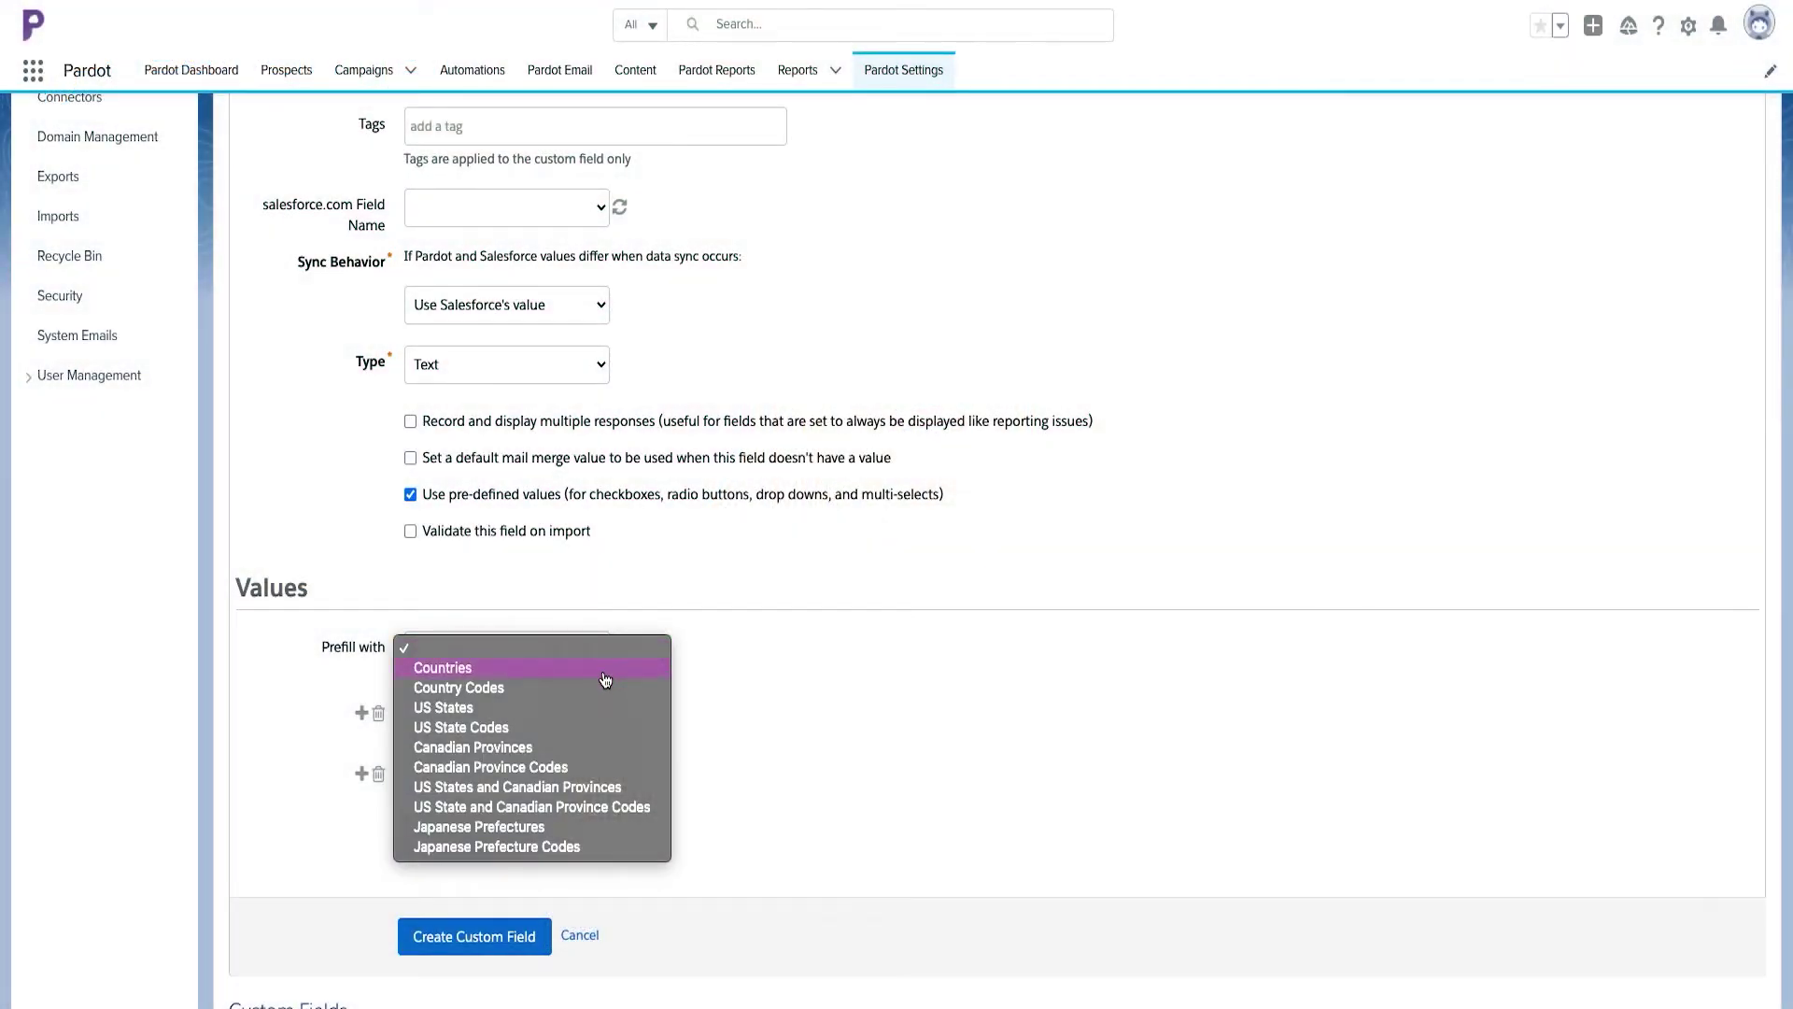
- Prefill the new field's predefined value list with Country Codes
click(601, 692)
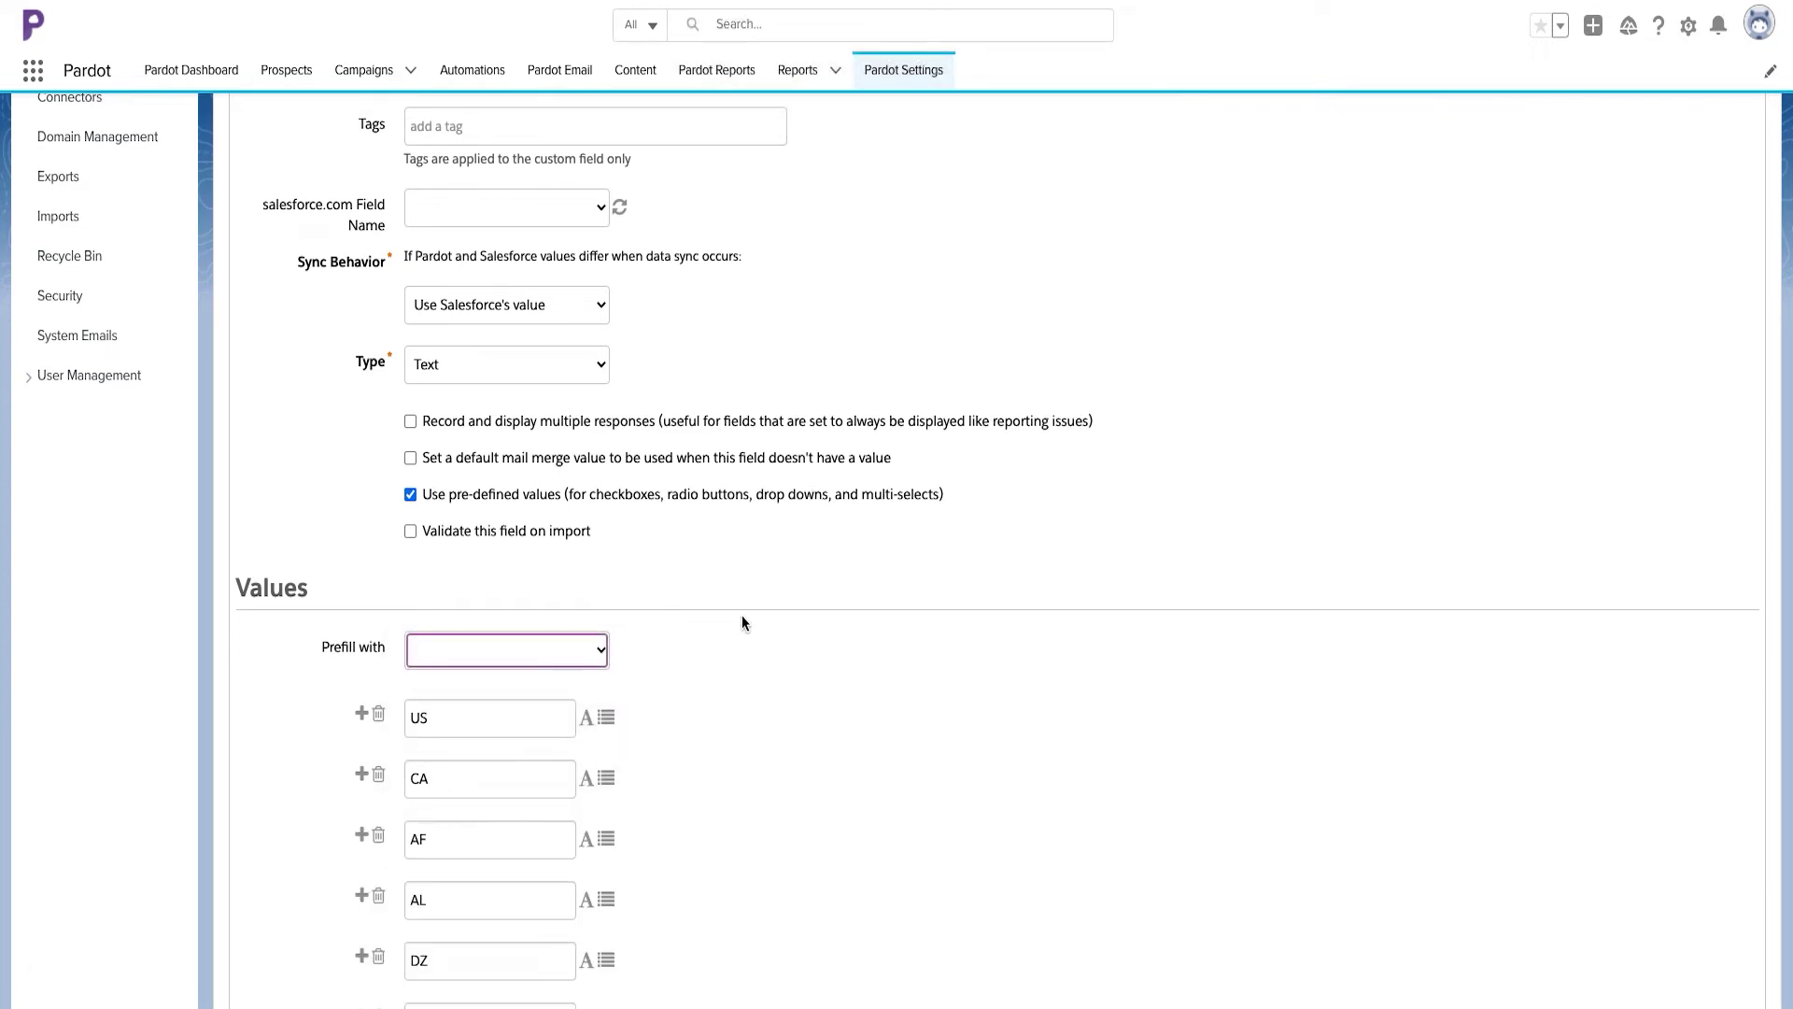
scroll(742, 618, down, 8)
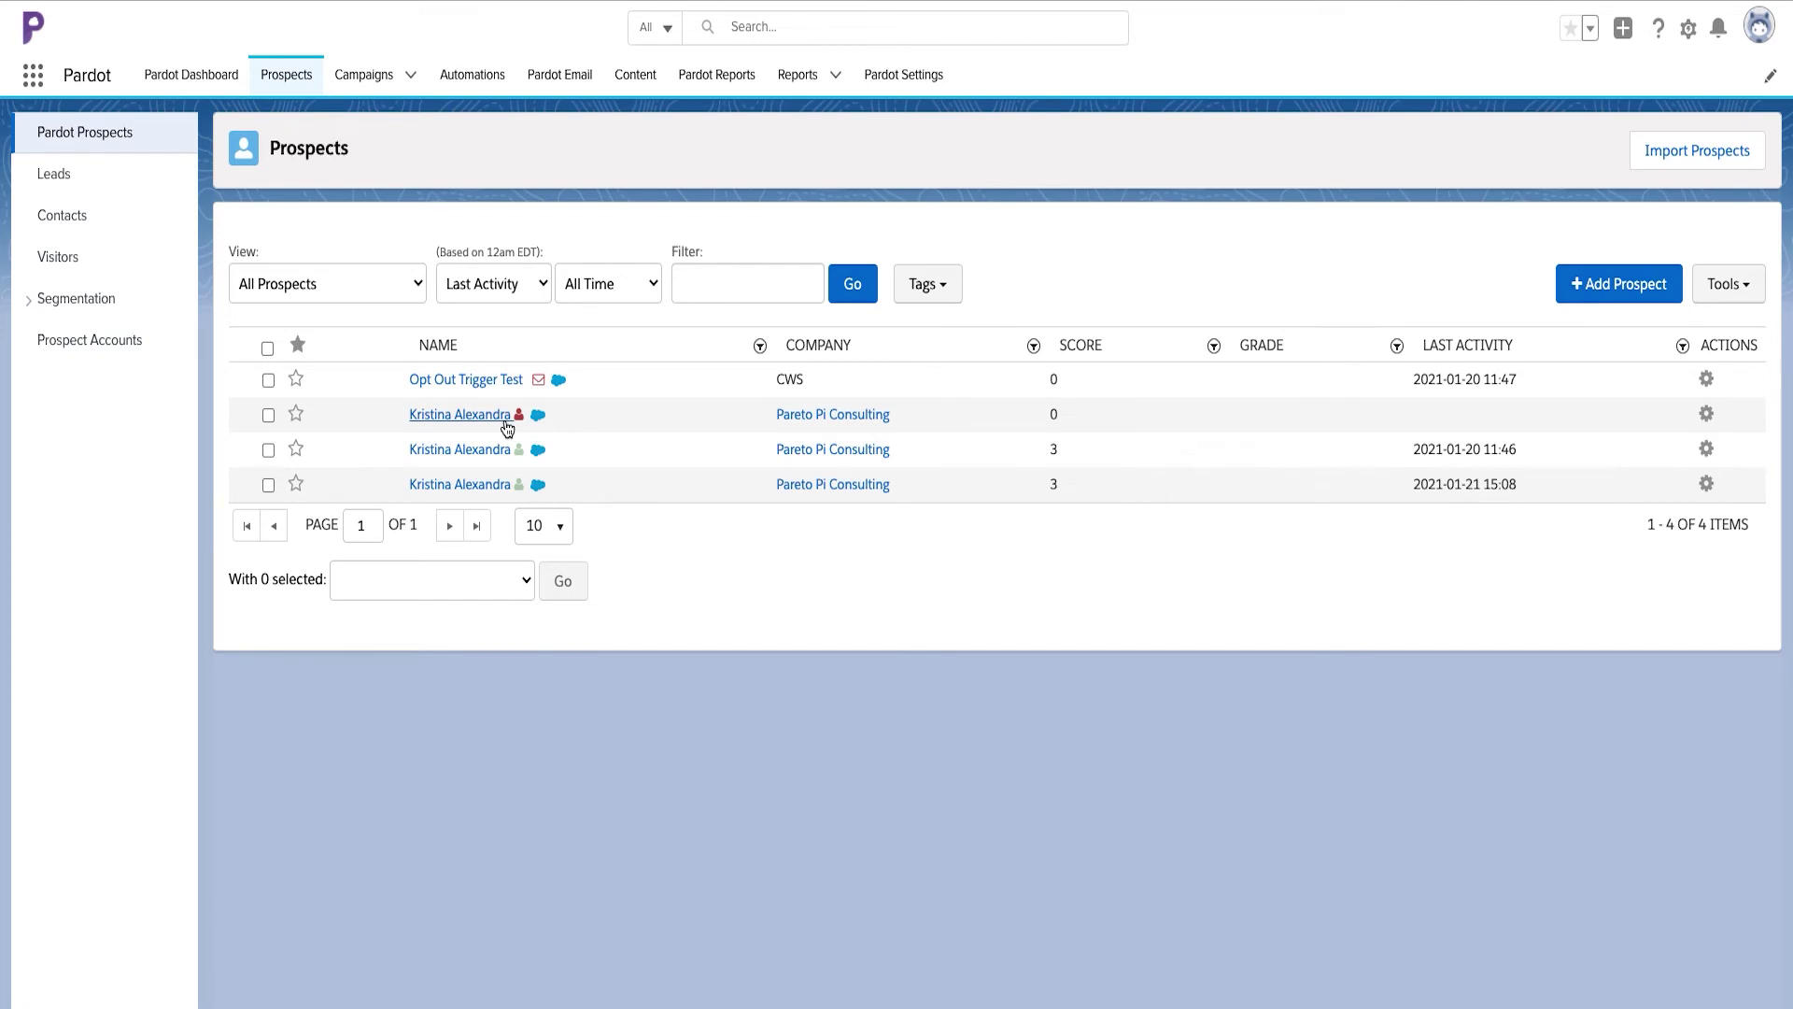
- Open the second prospect's record and scroll through its Insight and Custom Fields sections
click(505, 423)
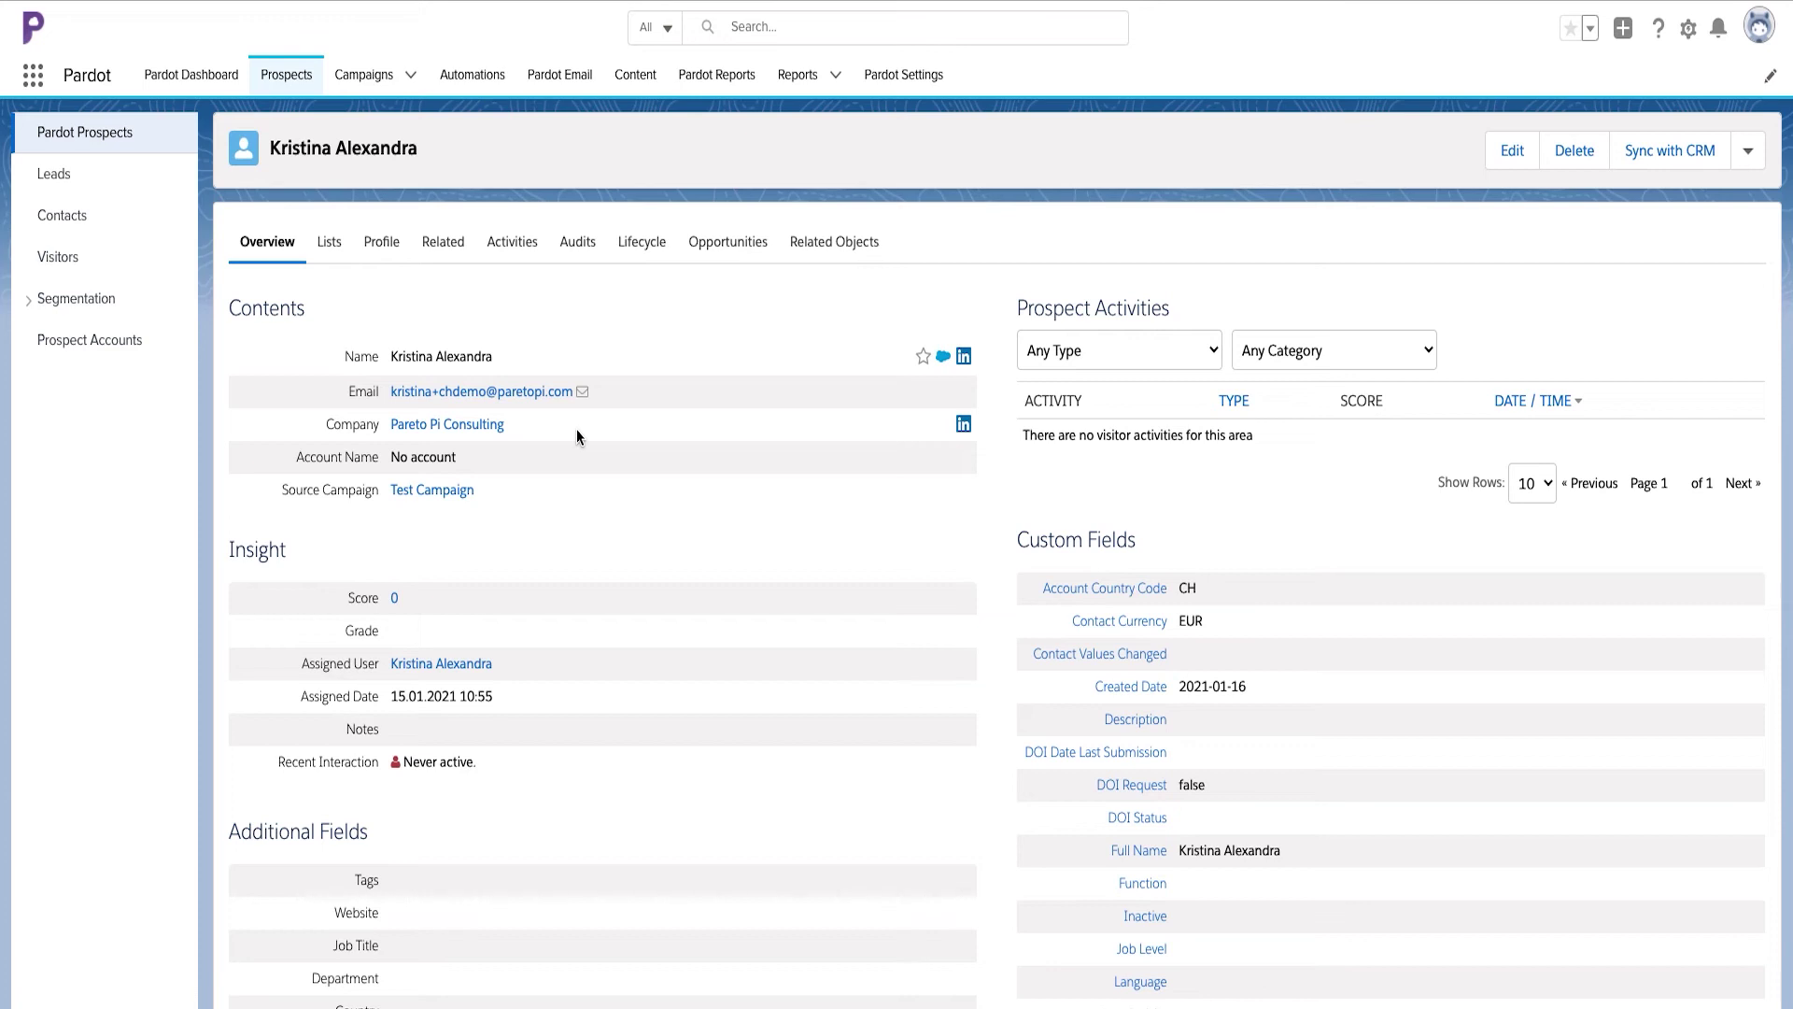
scroll(577, 431, down, 1)
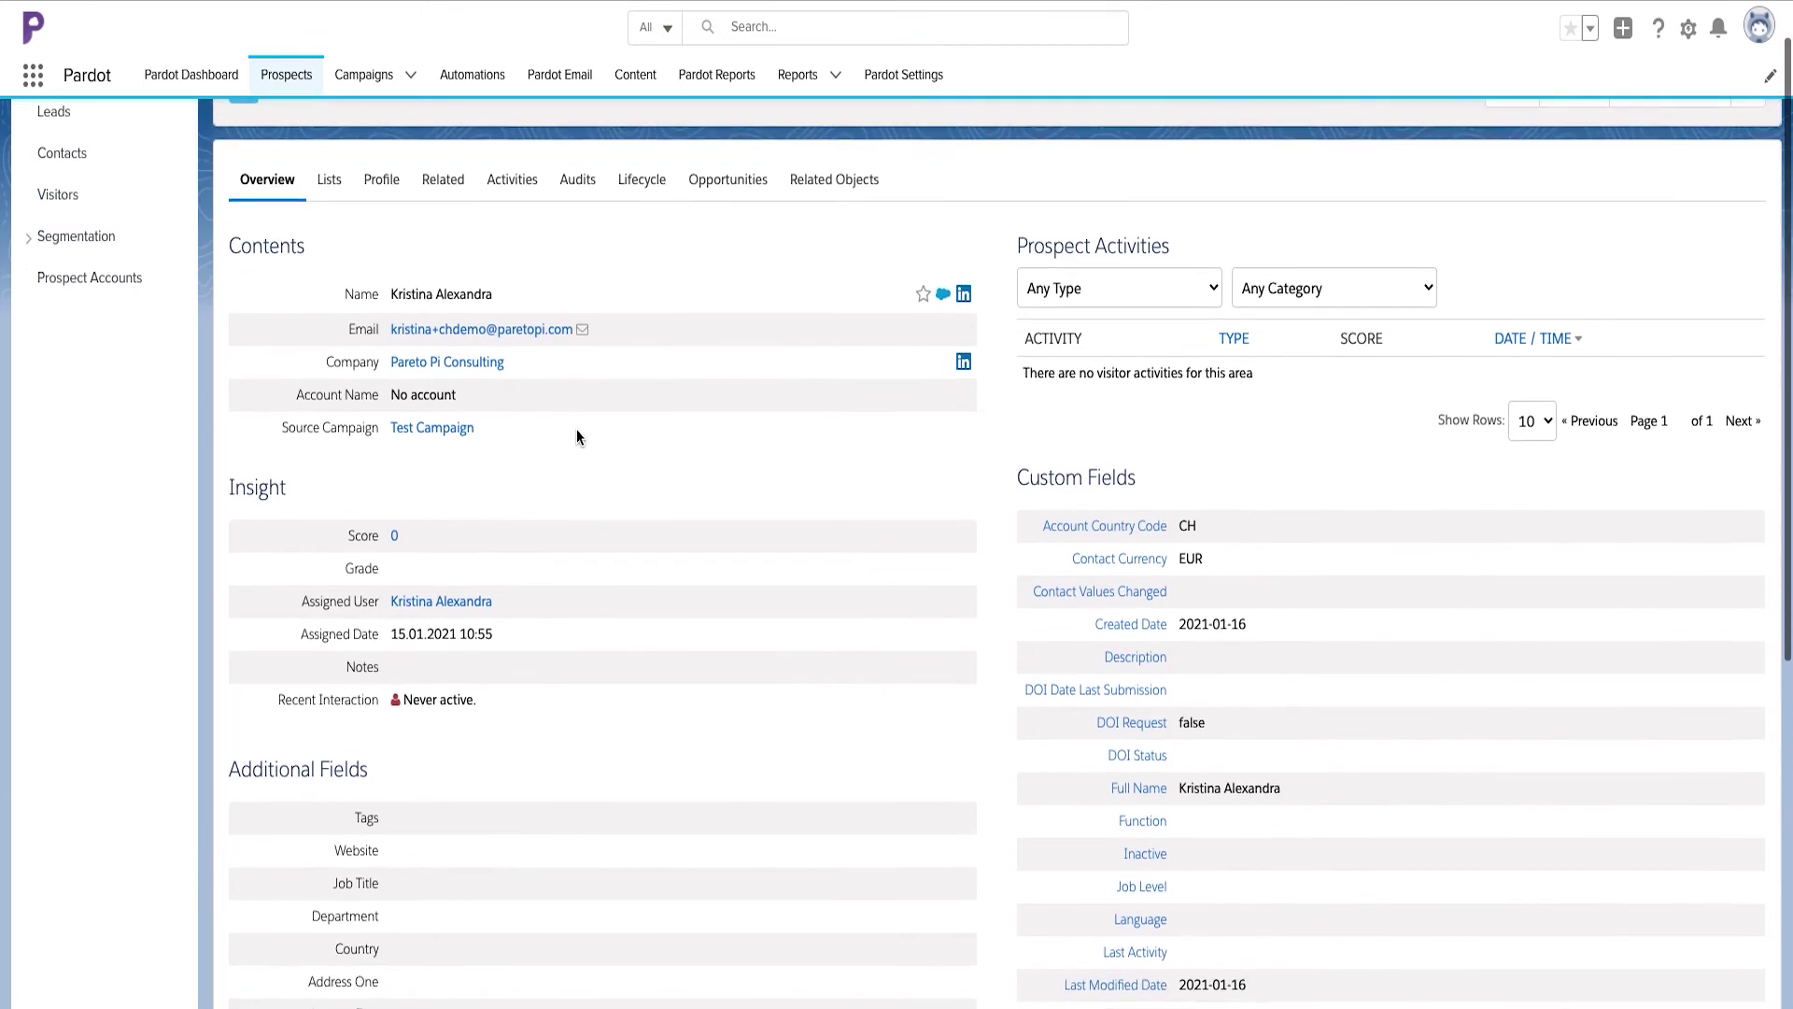
scroll(577, 431, down, 1)
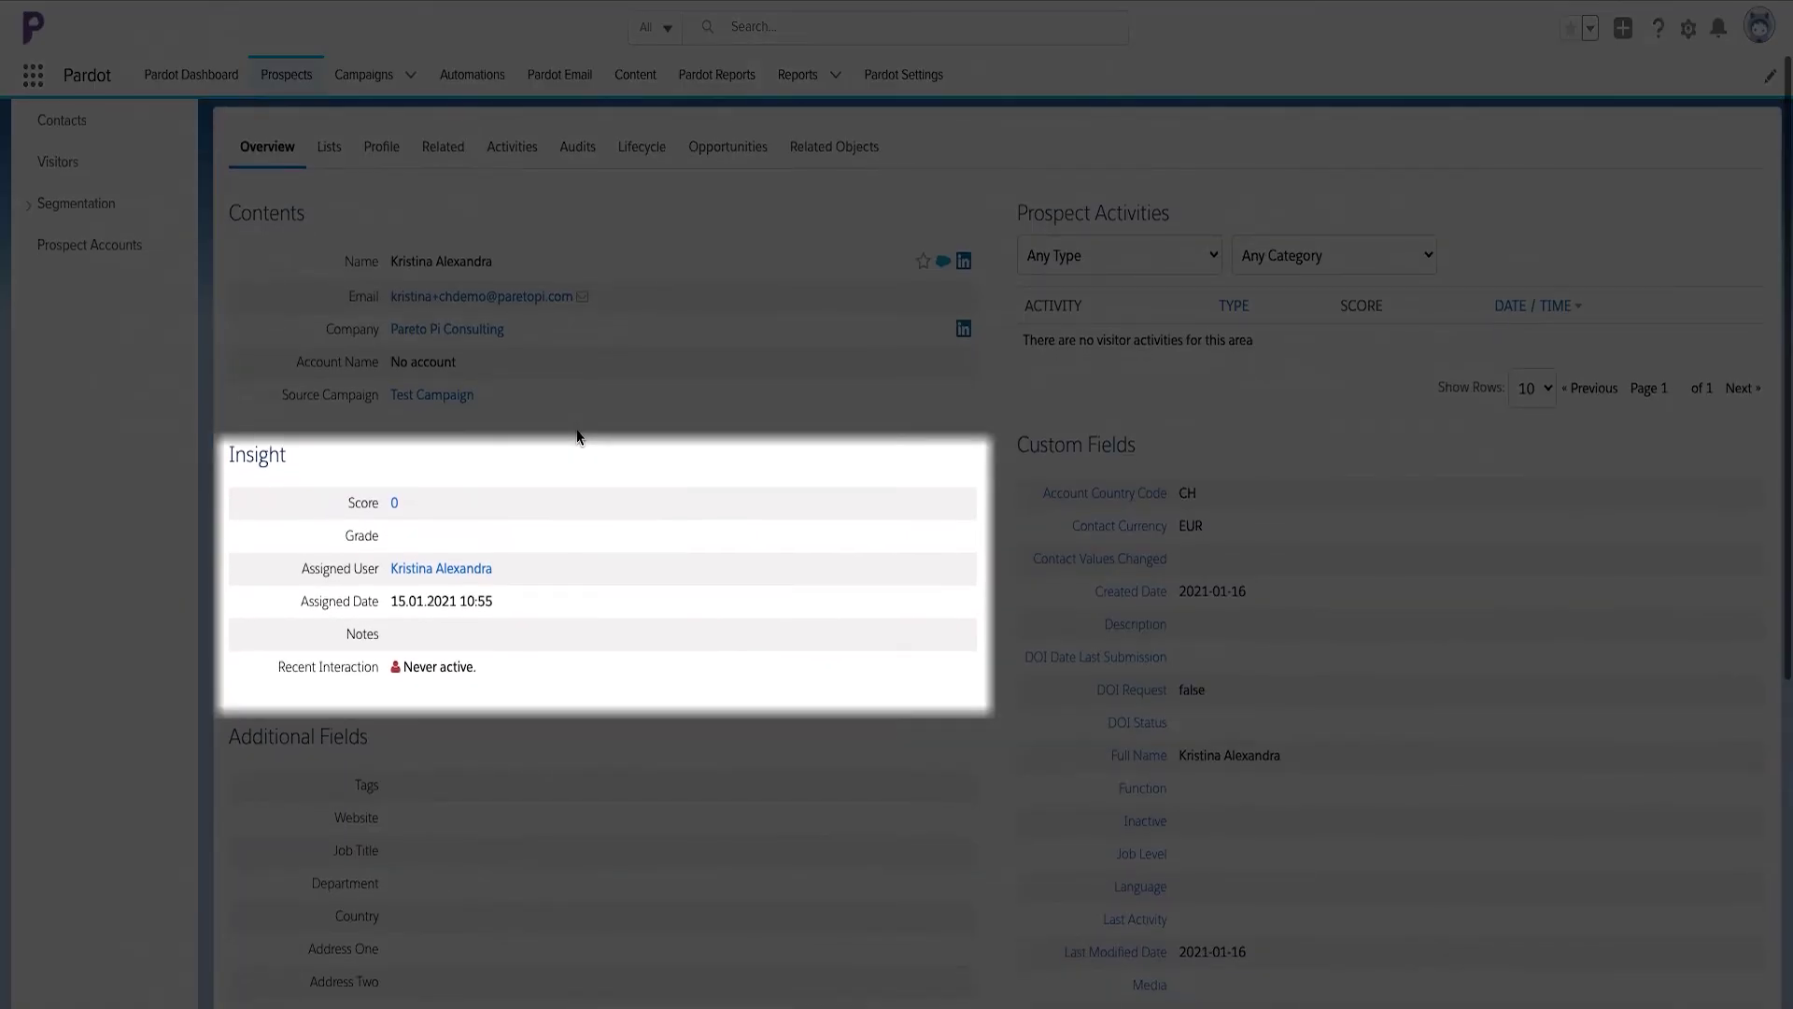
scroll(576, 436, down, 3)
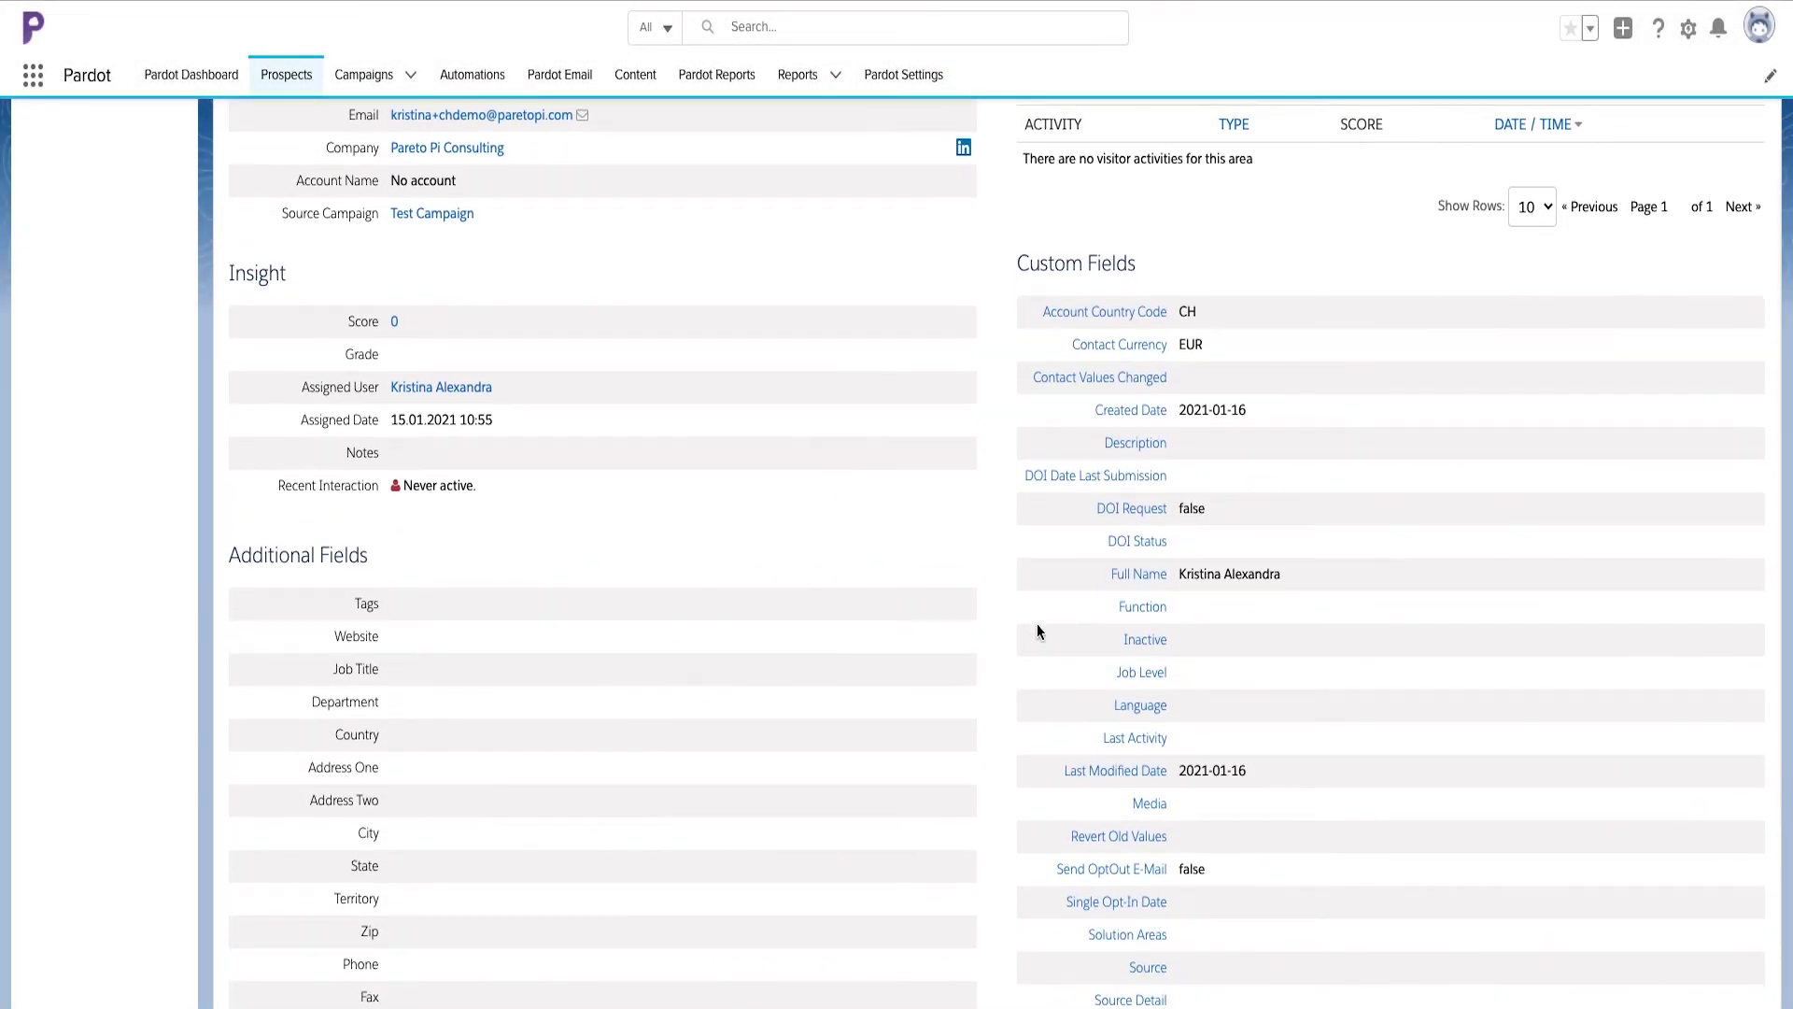
scroll(984, 691, down, 3)
scroll(985, 692, down, 3)
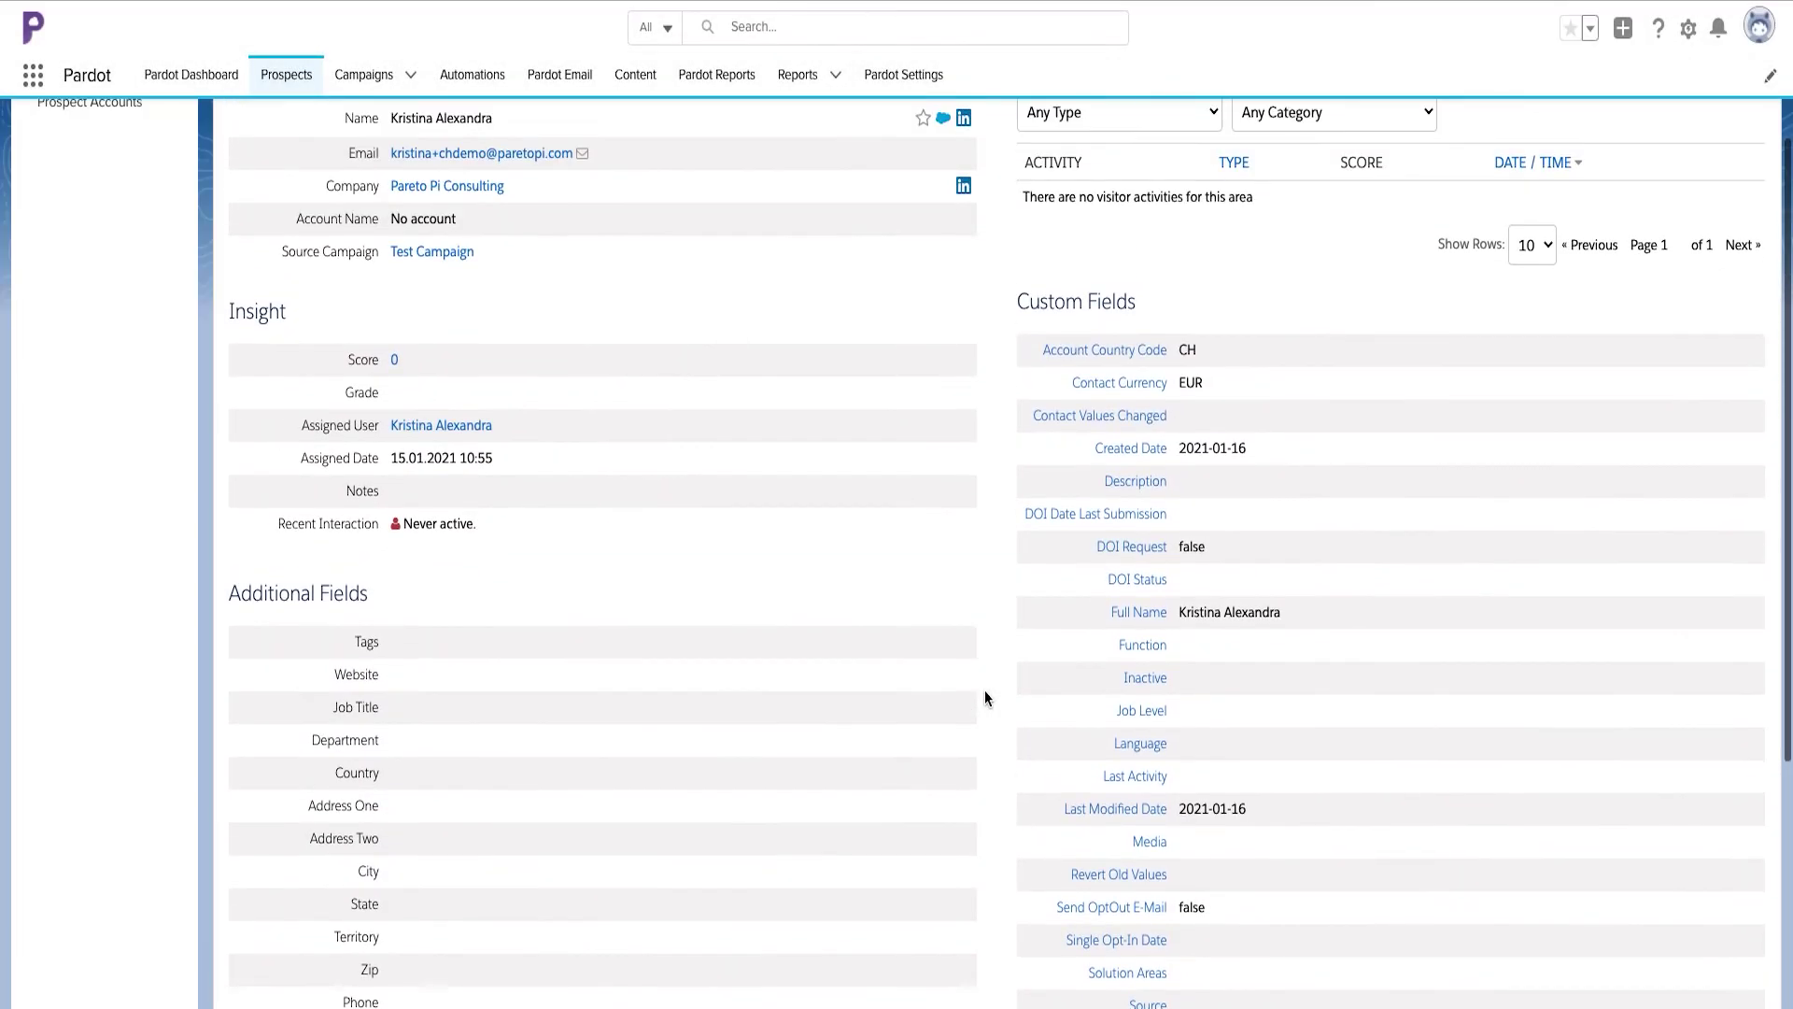
scroll(985, 697, down, 1)
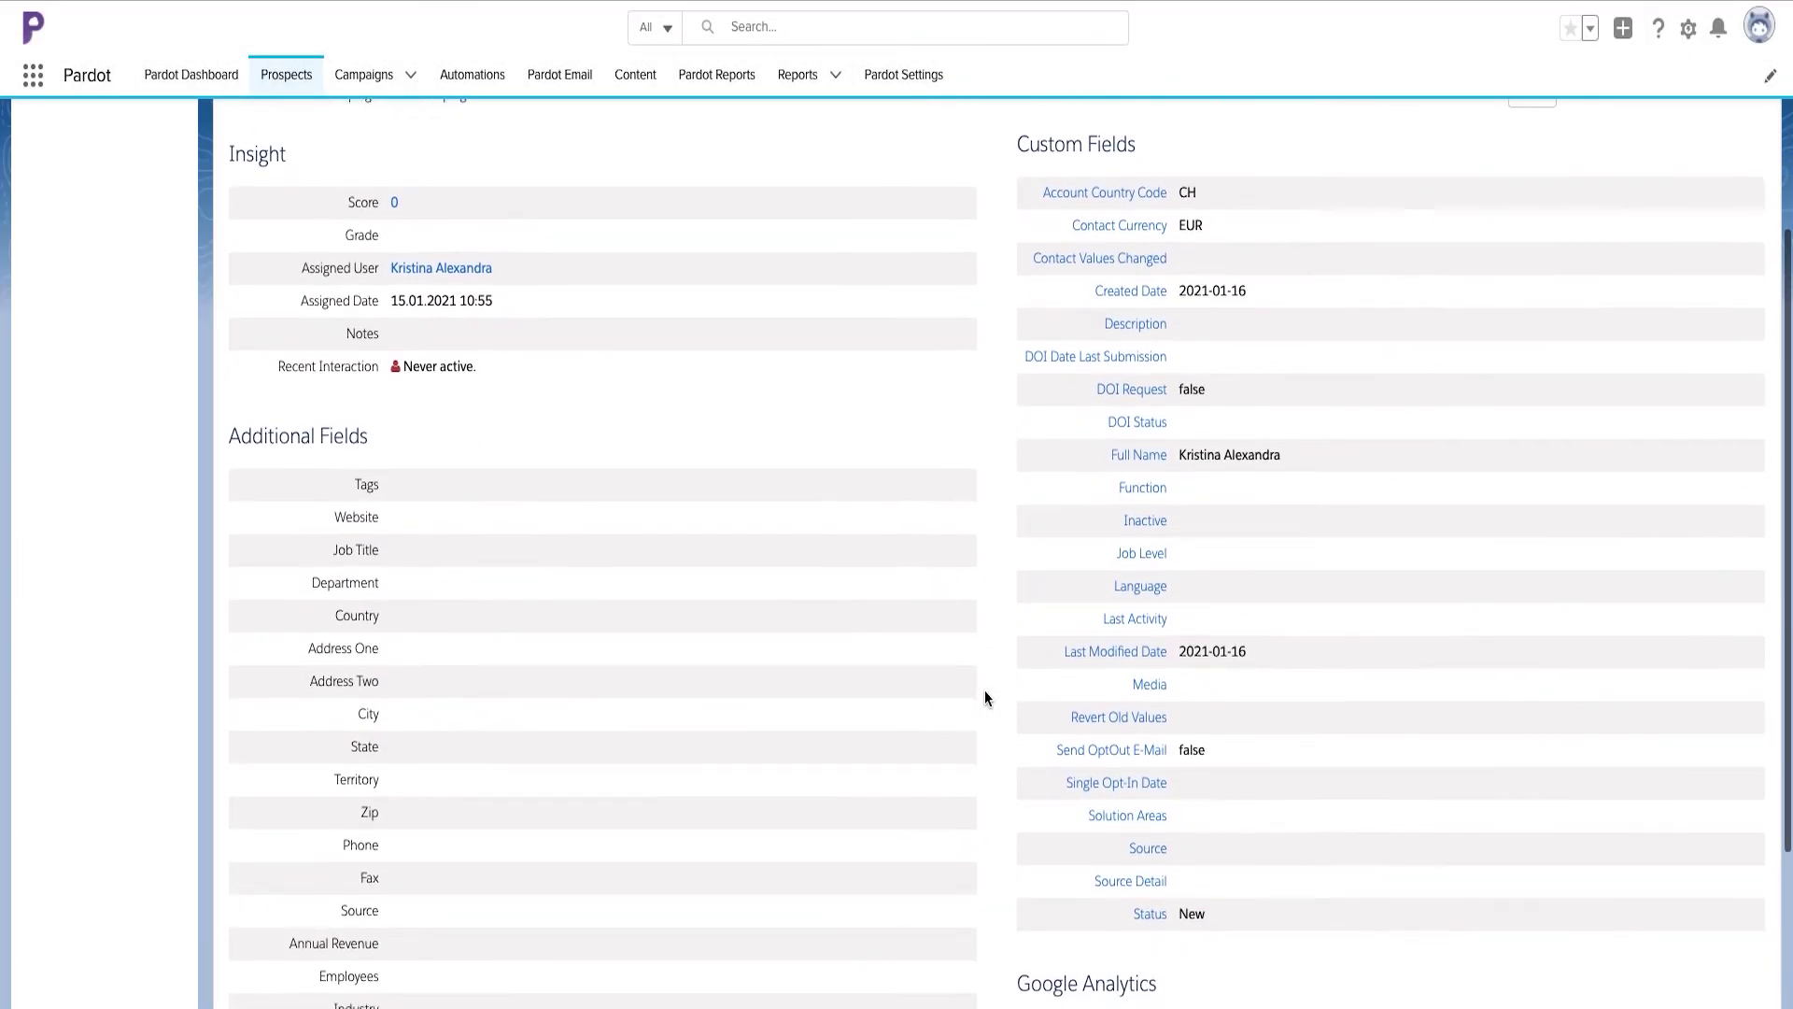
- Scroll down the Contact object's New Custom Field wizard to the field type choices, where Formula is listed
scroll(984, 698, down, 2)
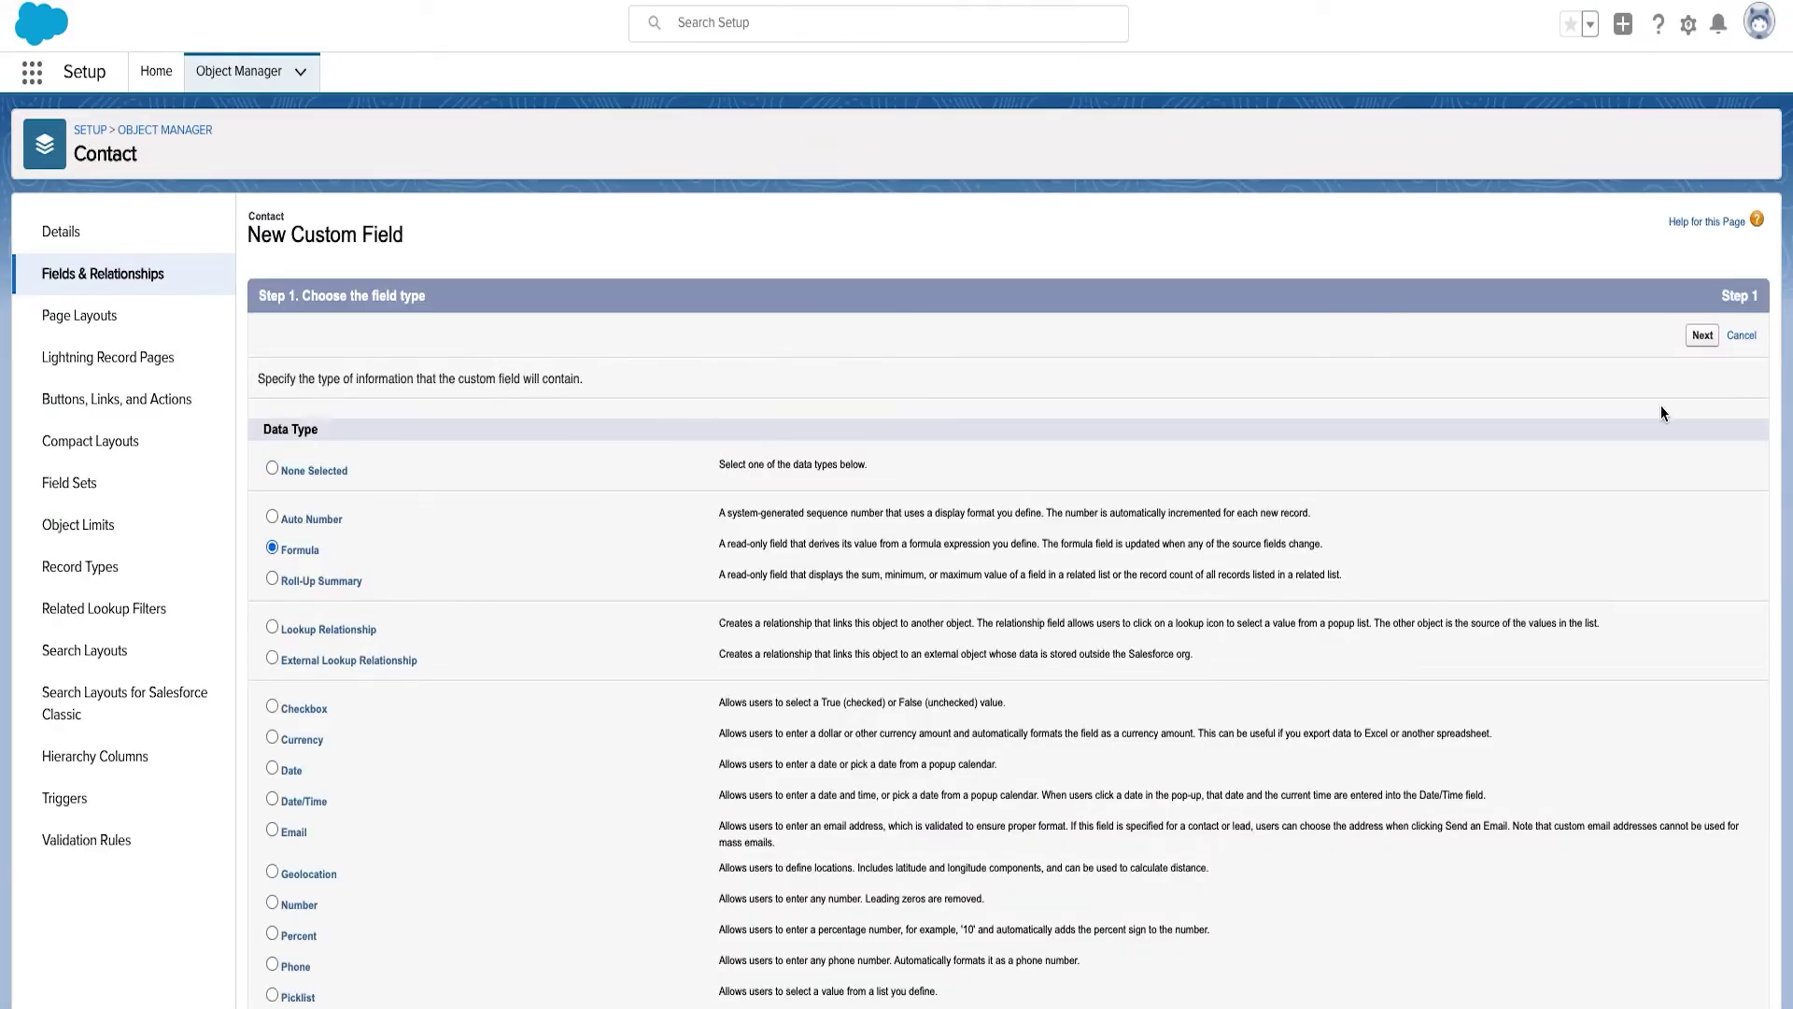
- Label the new formula field 'Account Owner', keeping the field name Account_Owner
click(1702, 335)
click(609, 382)
text(Account Owner)
click(1334, 383)
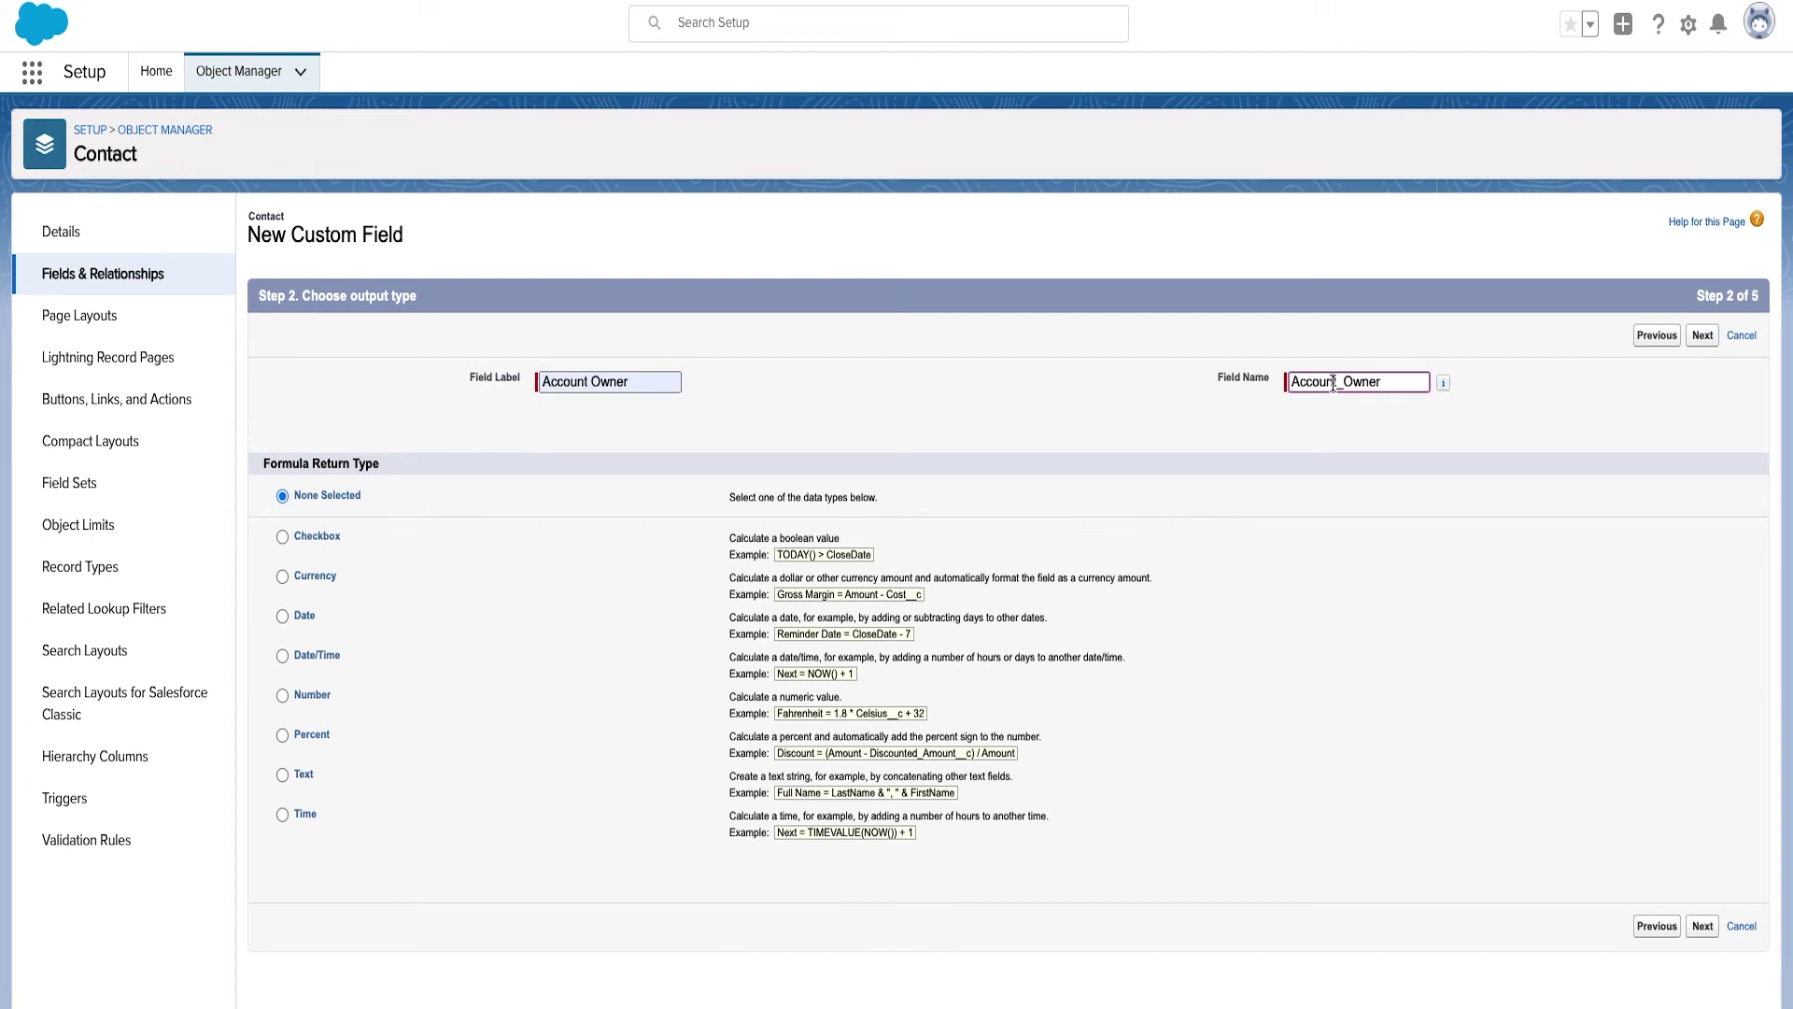
click(1702, 336)
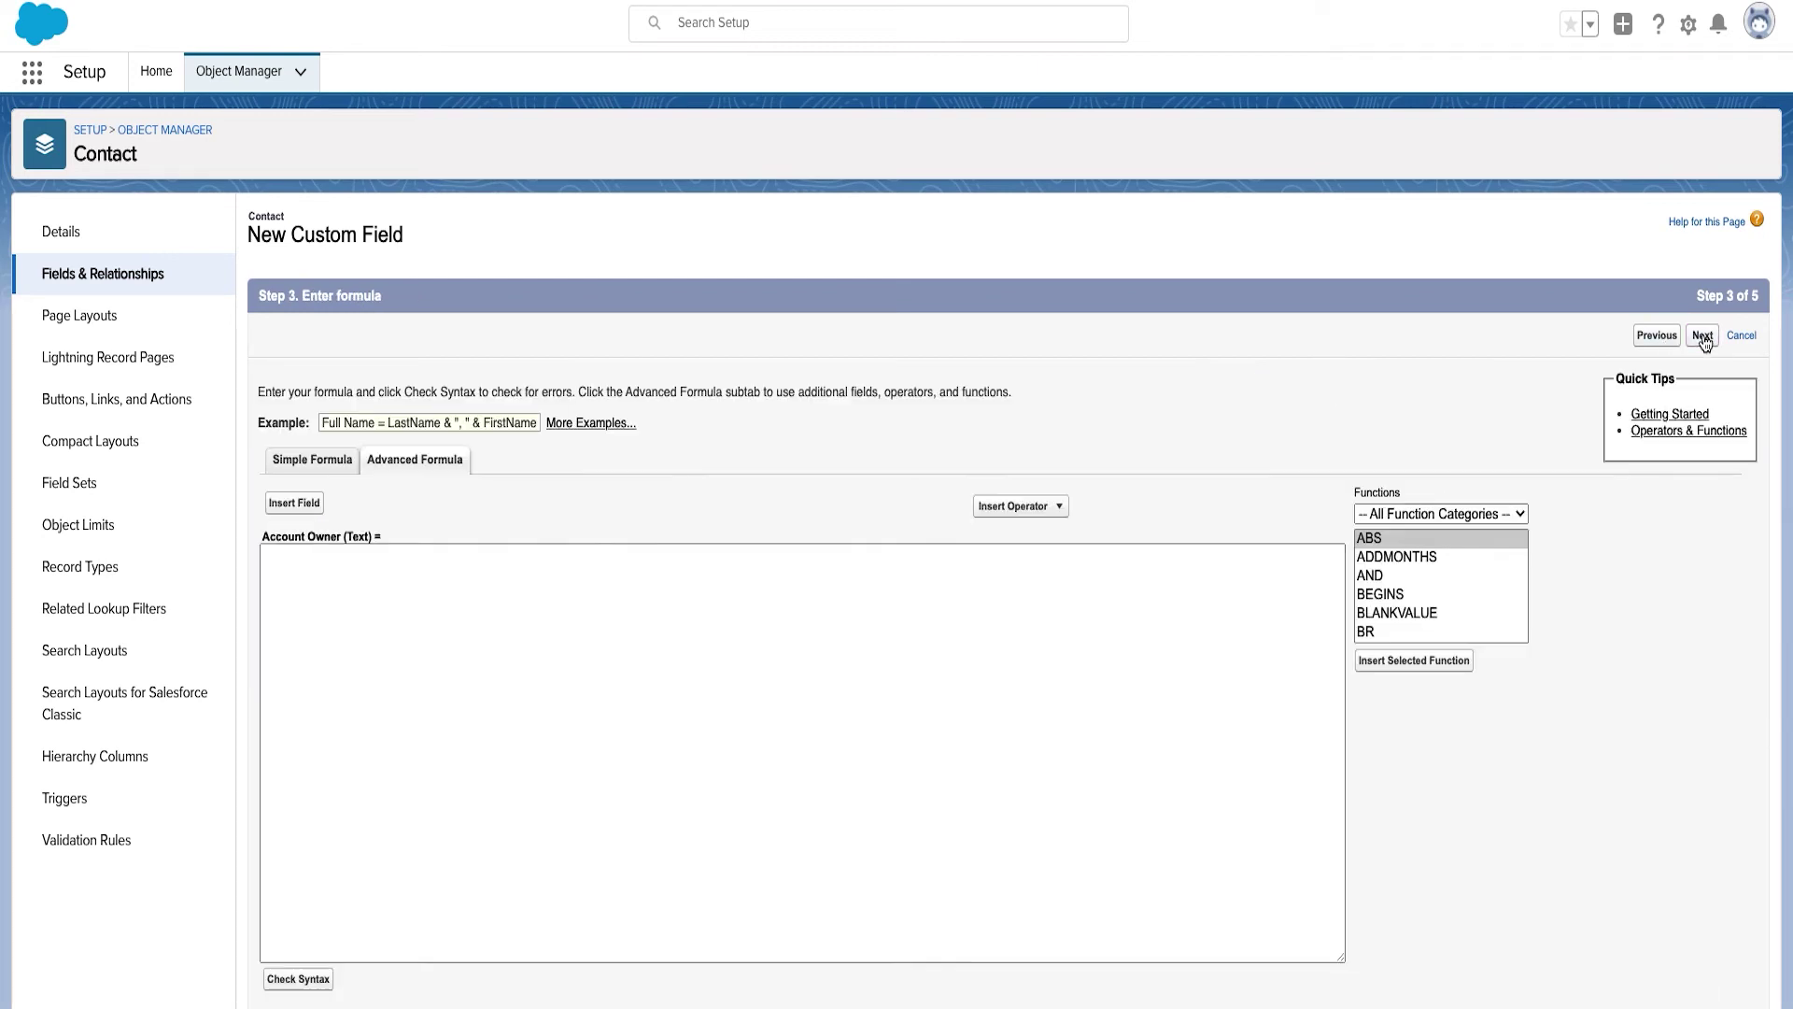
- Insert Account > Account Owner into the formula, check syntax, treat blanks as blanks, and save
click(295, 503)
click(906, 560)
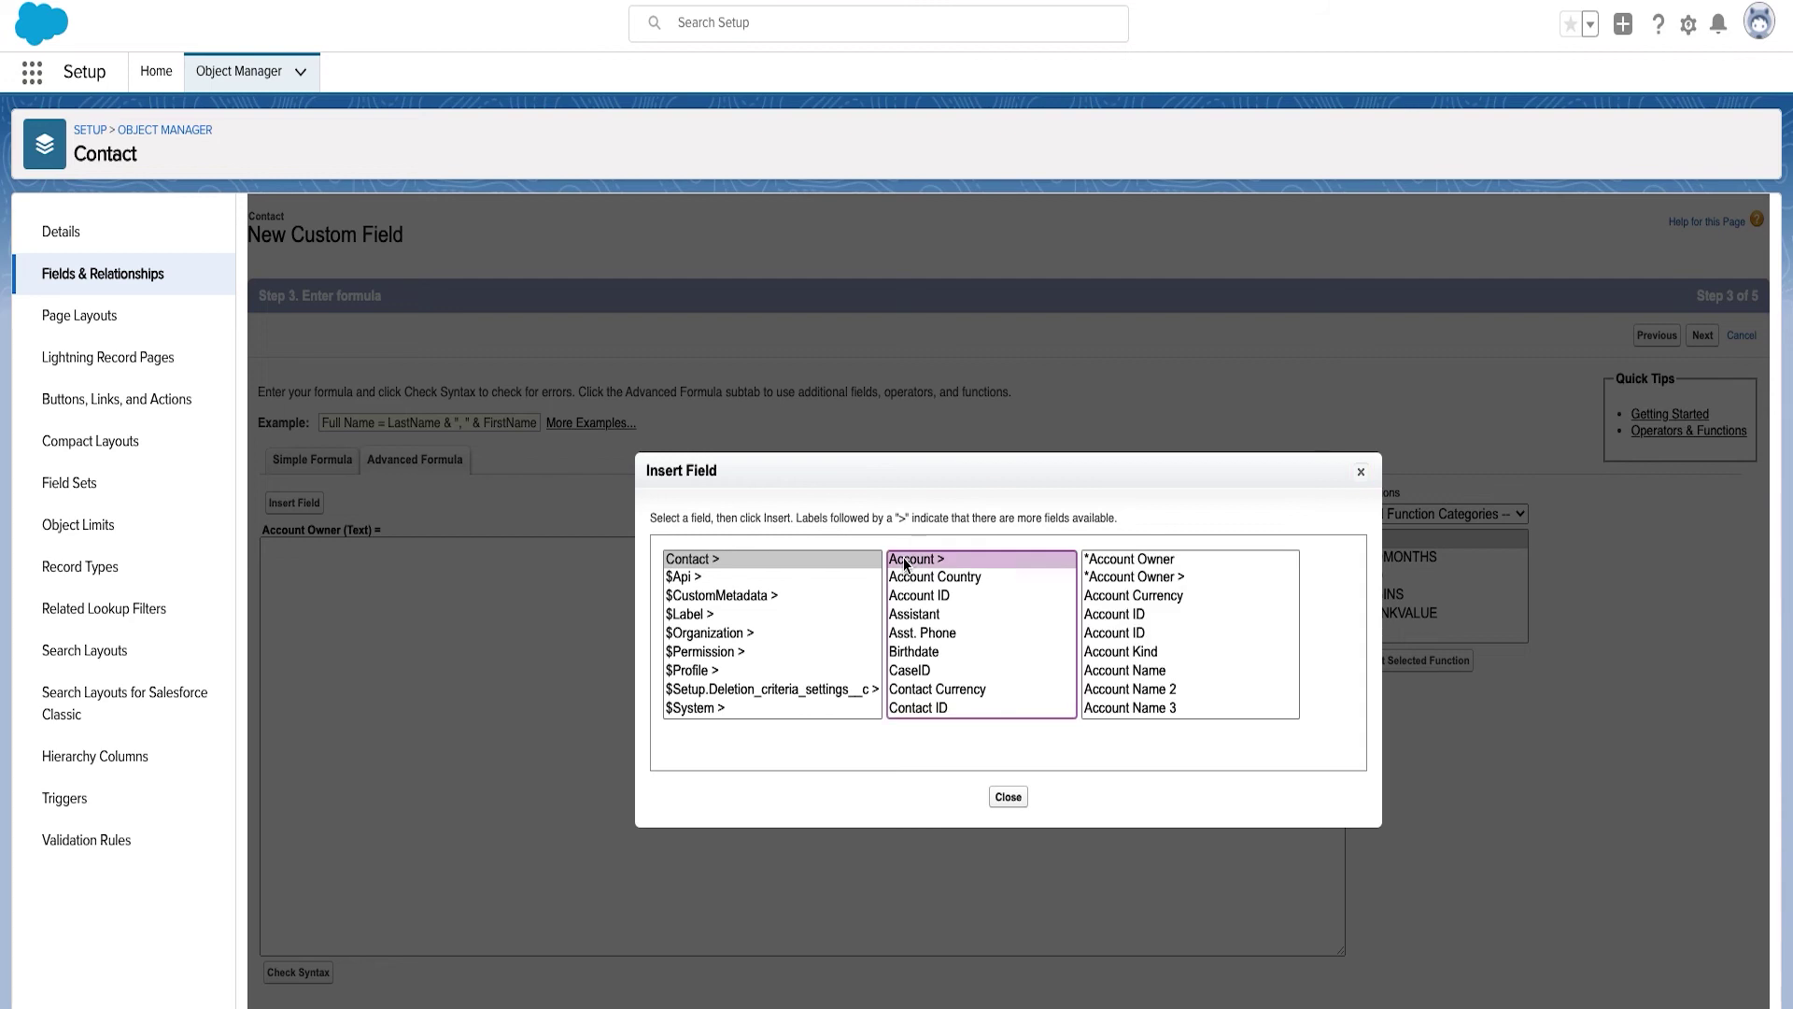
click(1108, 560)
click(1252, 677)
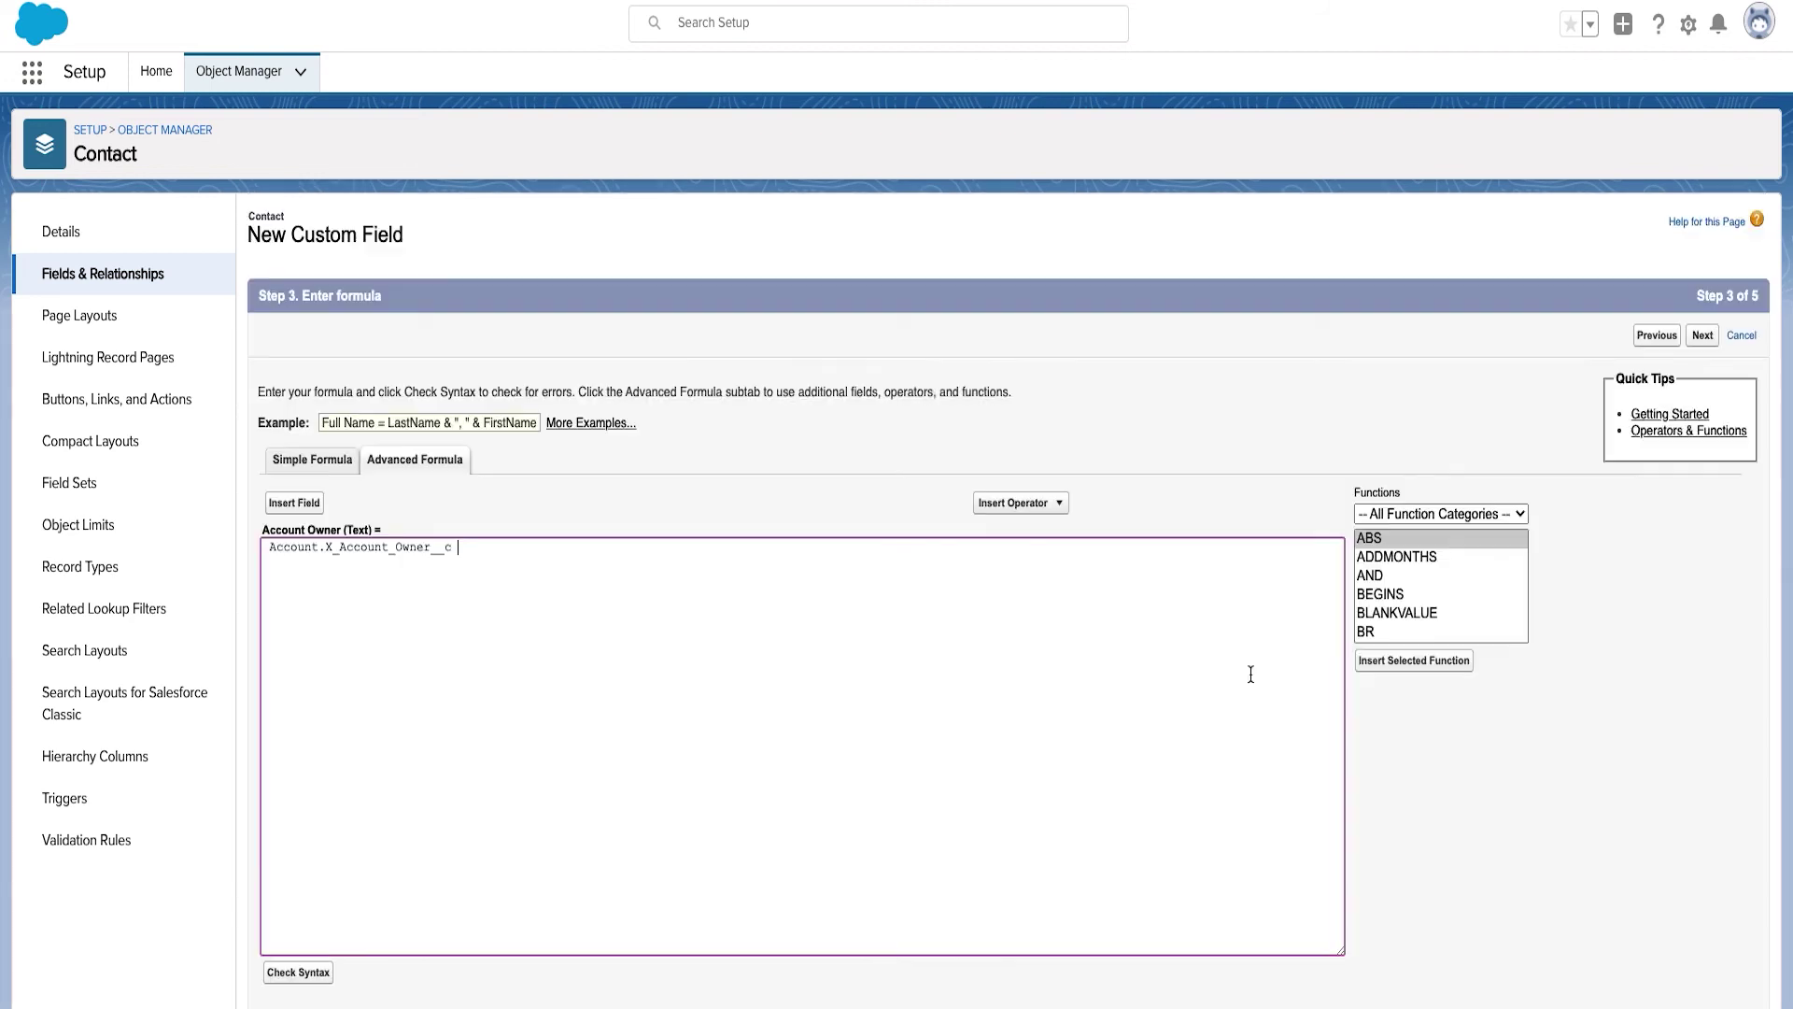
click(285, 972)
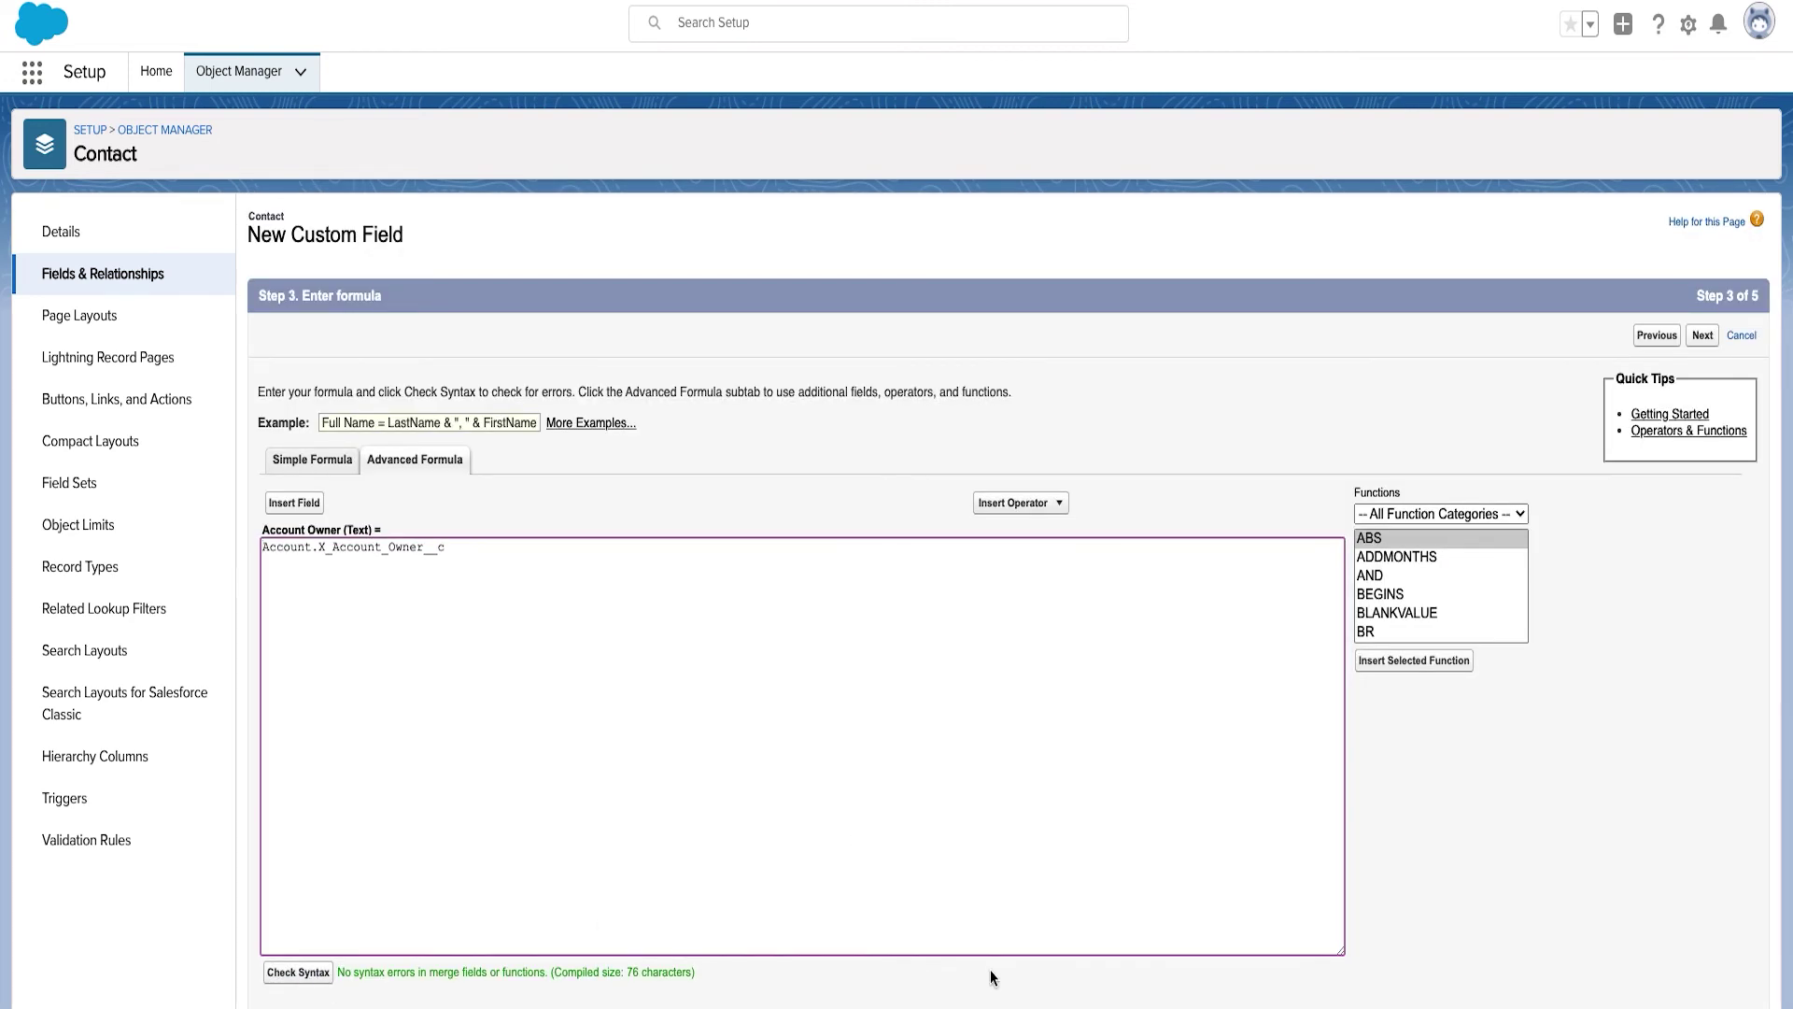
scroll(990, 969, down, 3)
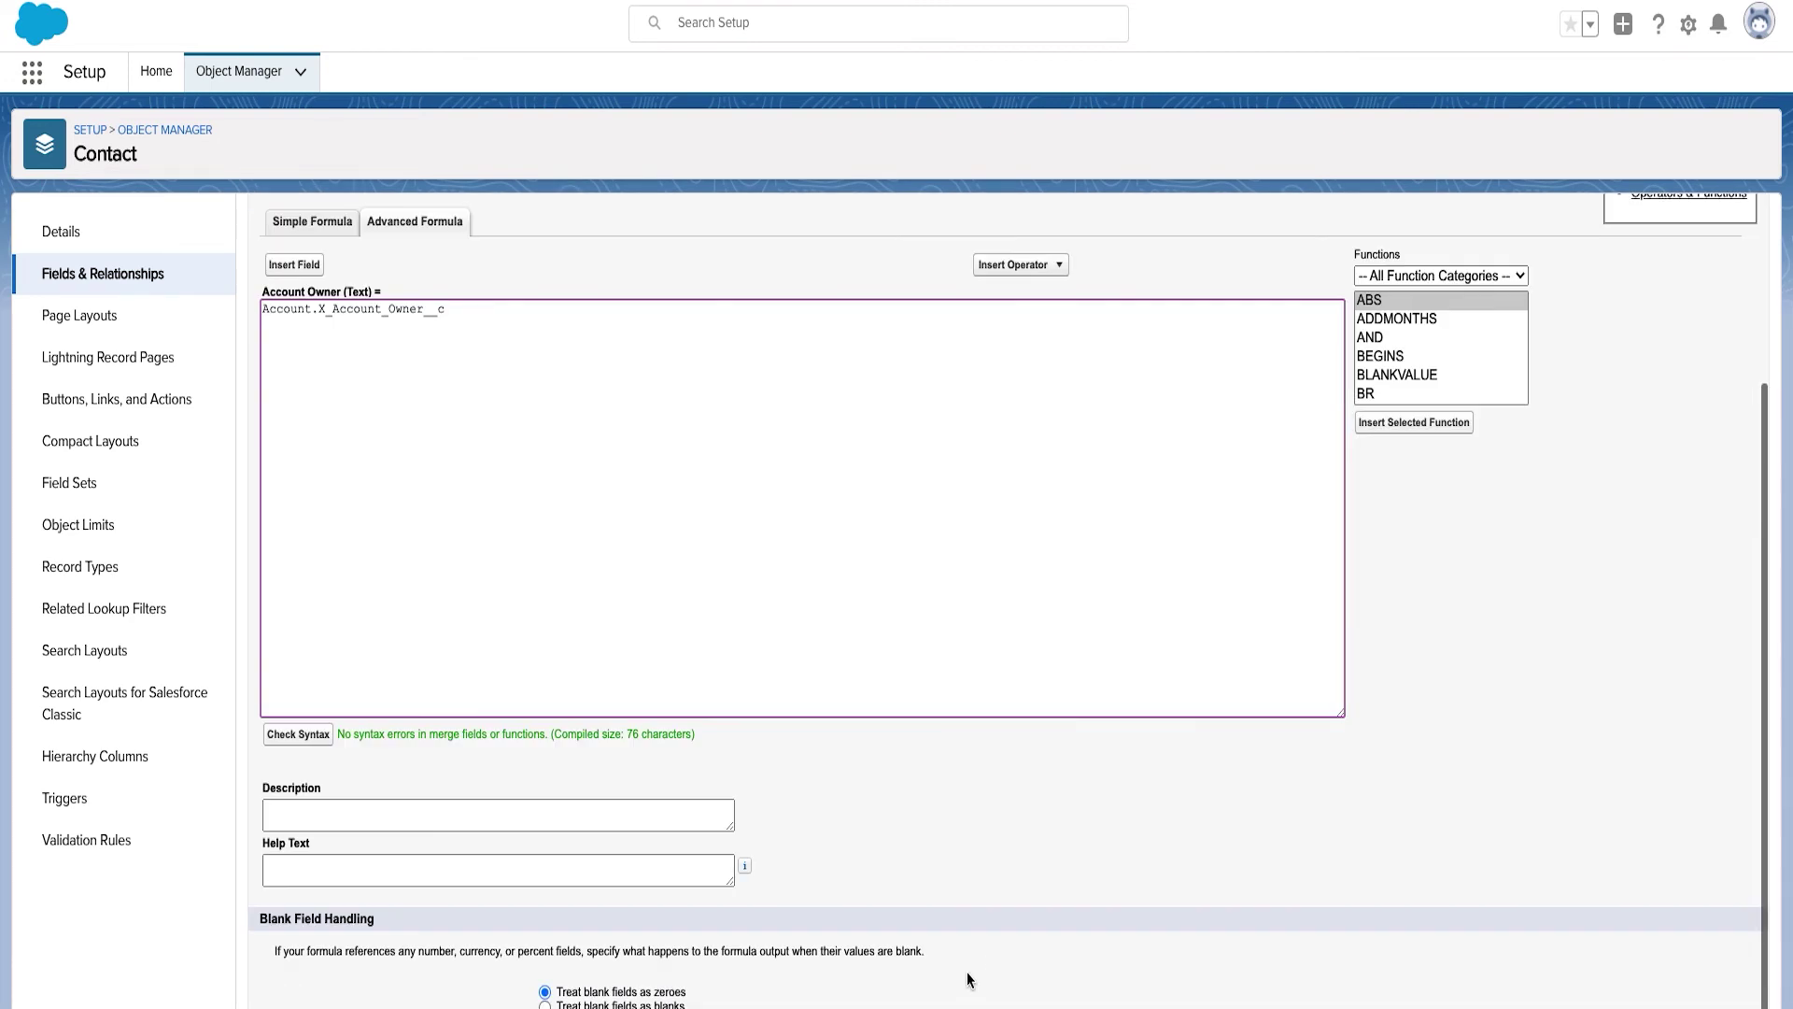
click(662, 1005)
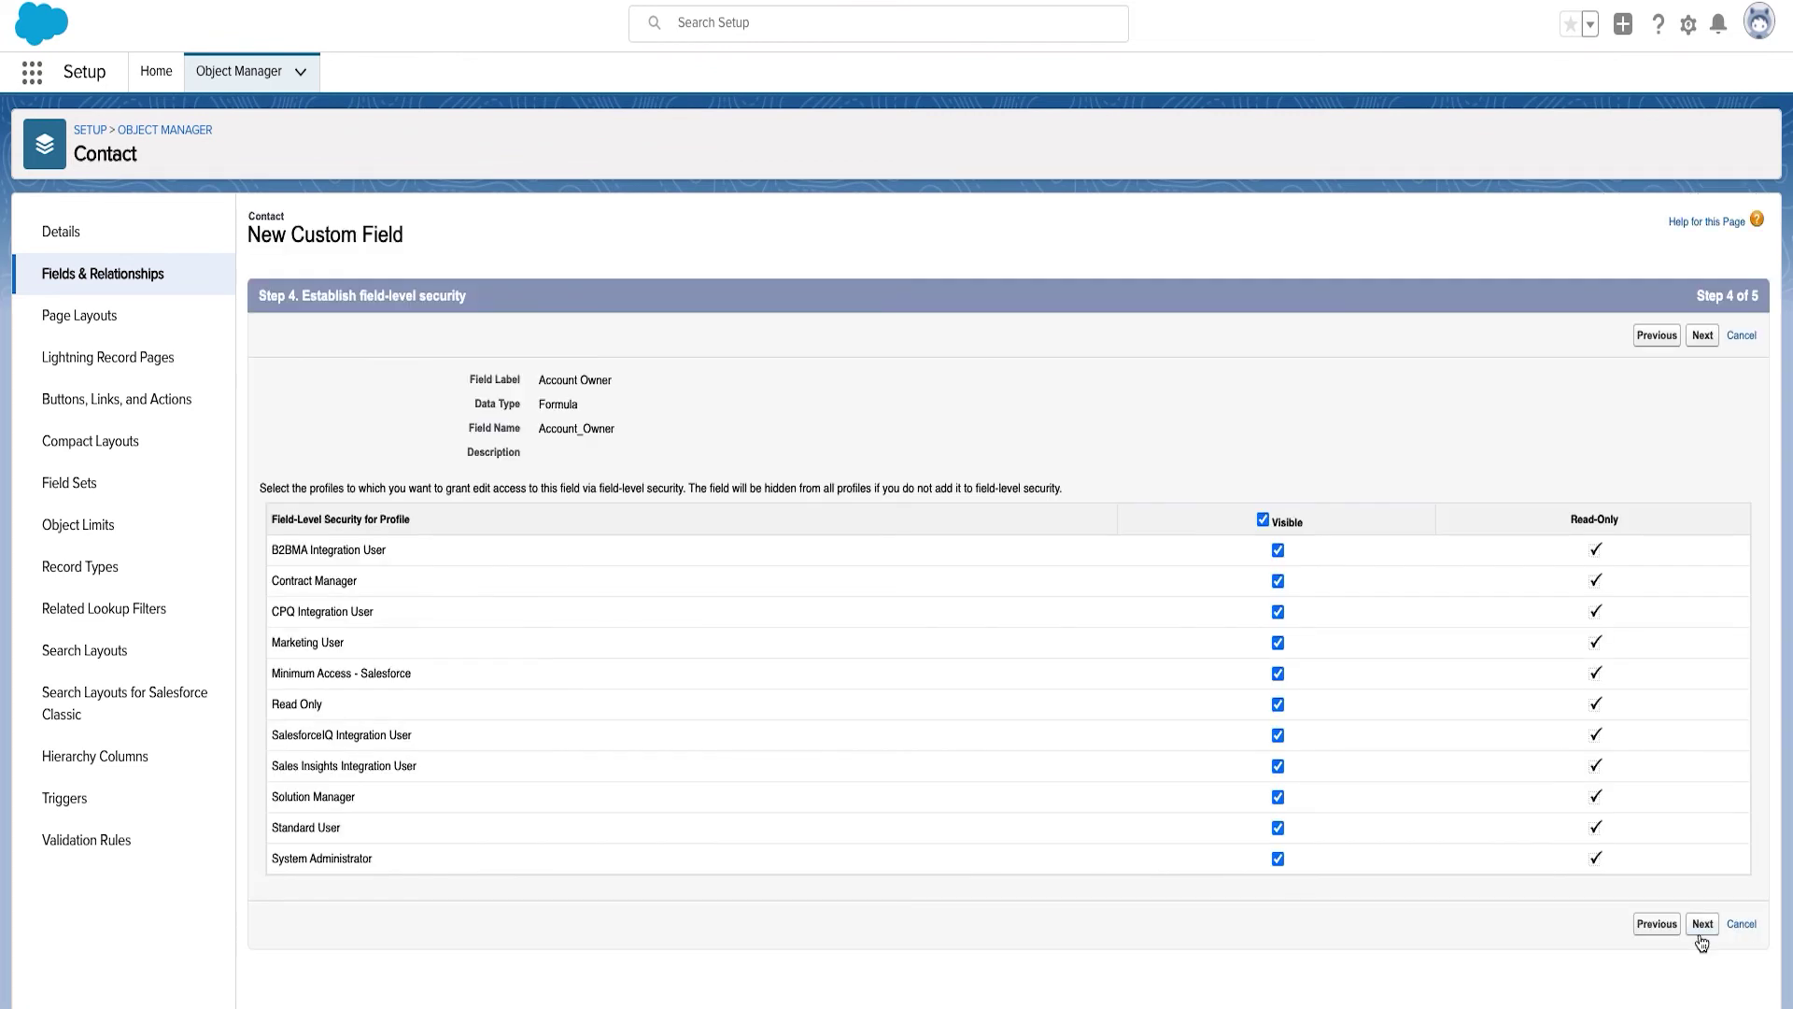
click(1702, 925)
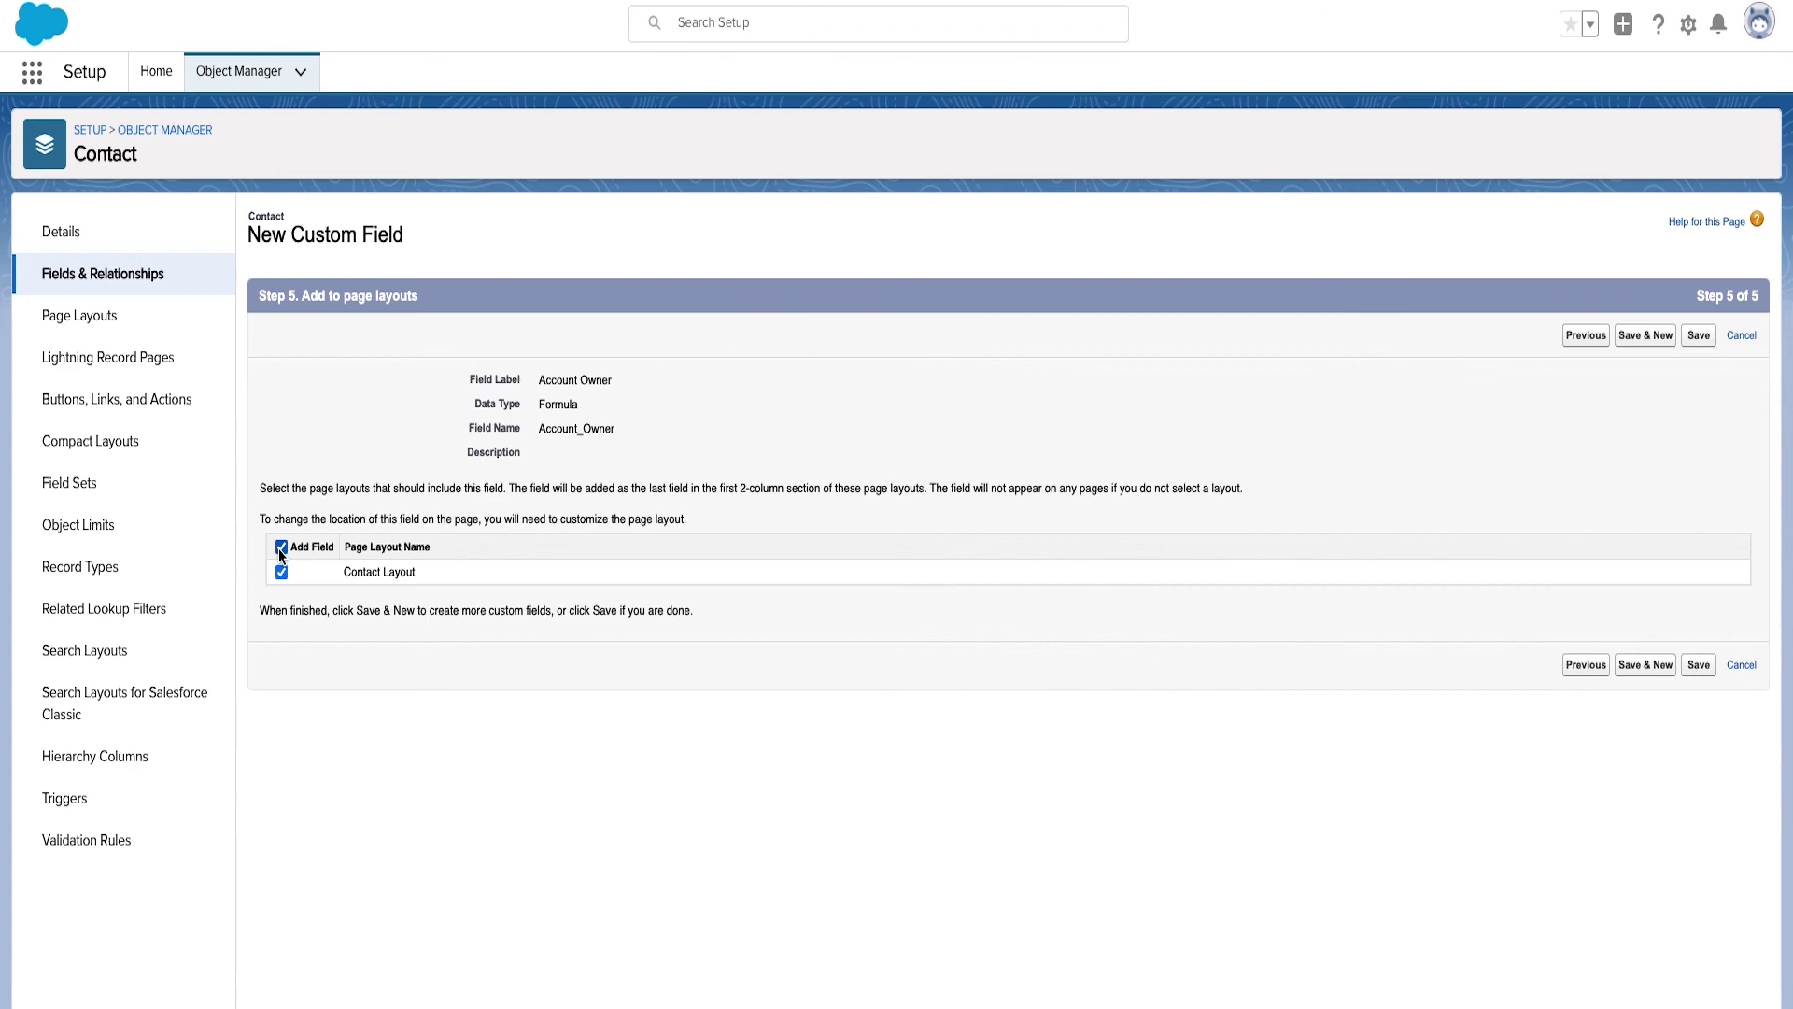
click(1697, 335)
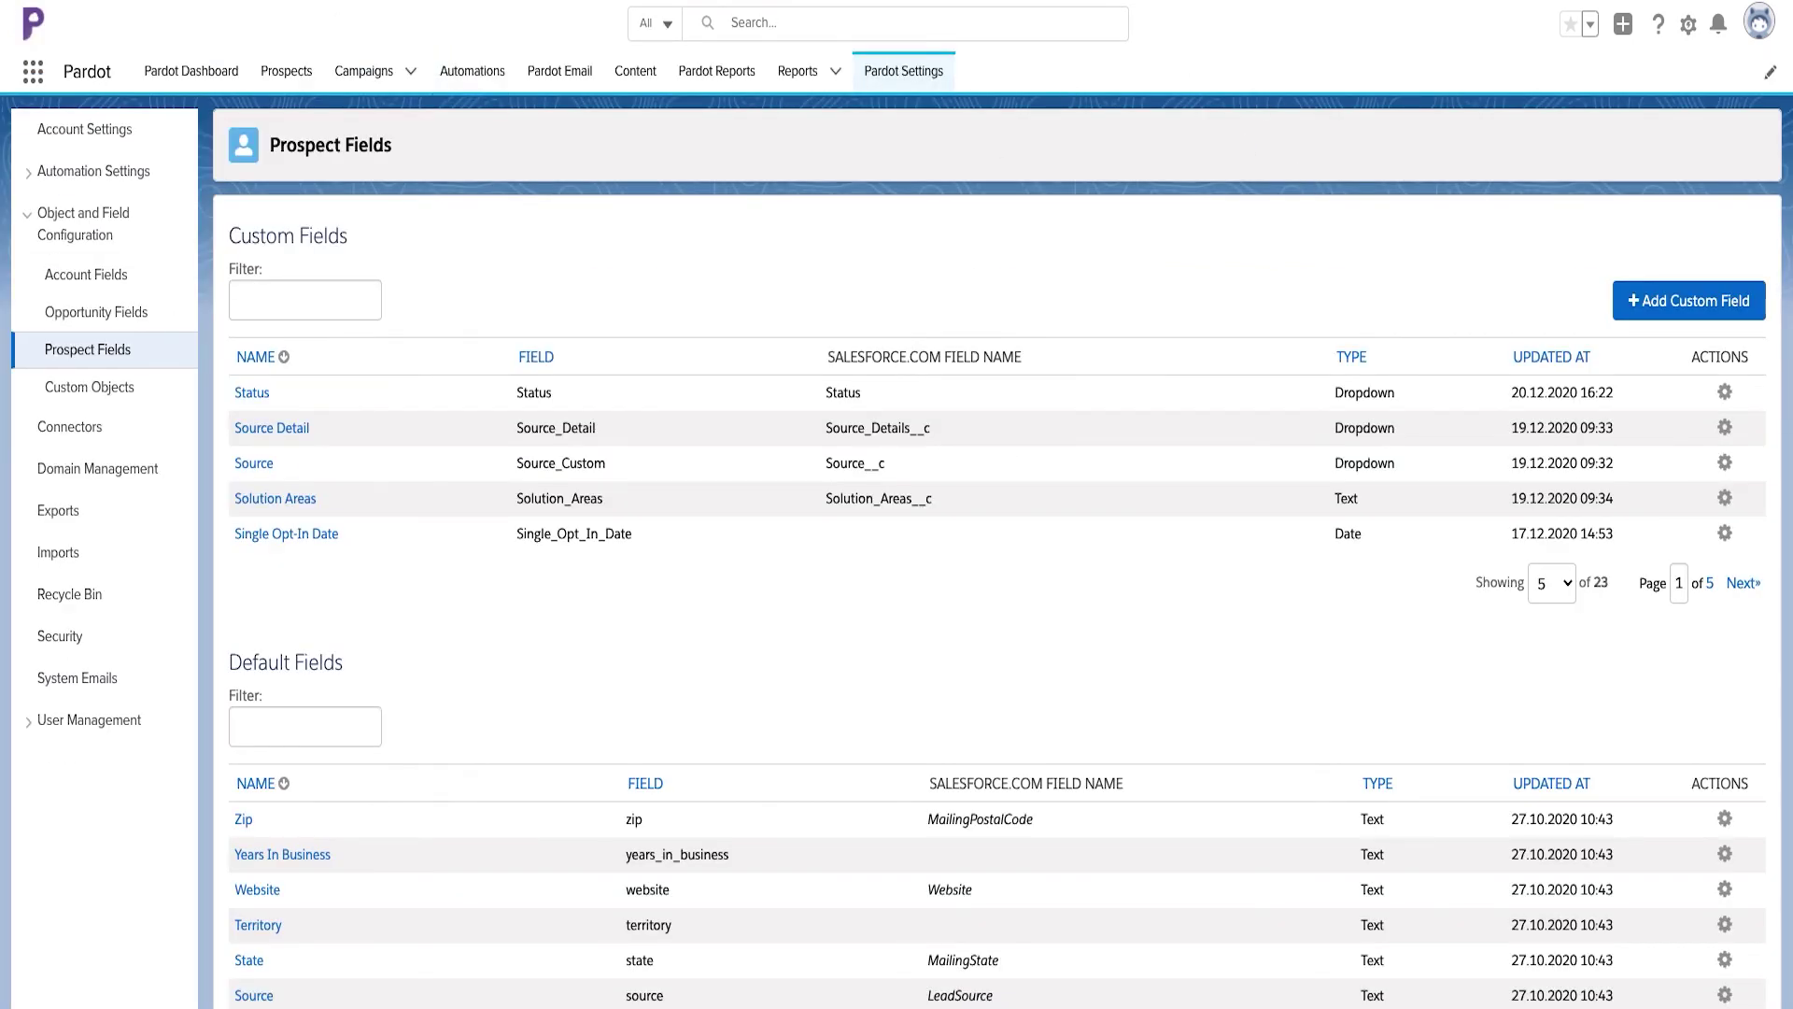
- Create the 'Account Owner' prospect custom field mapped to Salesforce Account Owner, then sync all prospects
click(1655, 296)
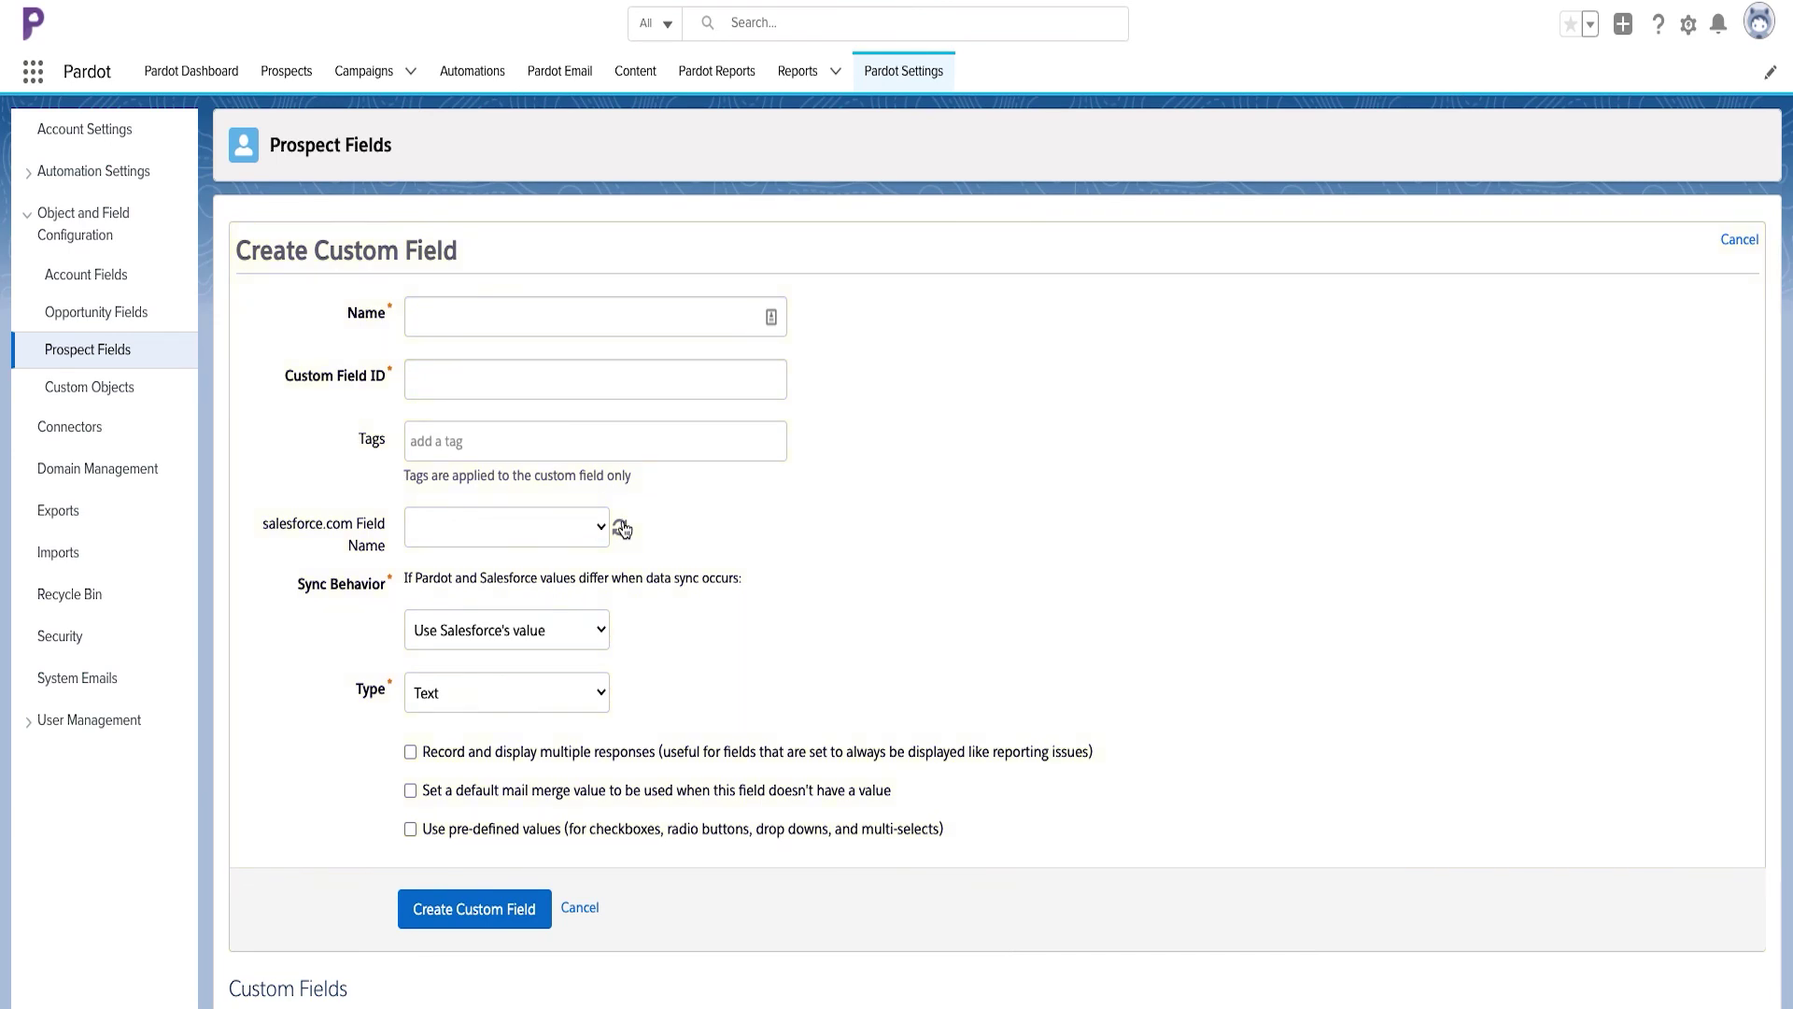
click(595, 532)
click(594, 545)
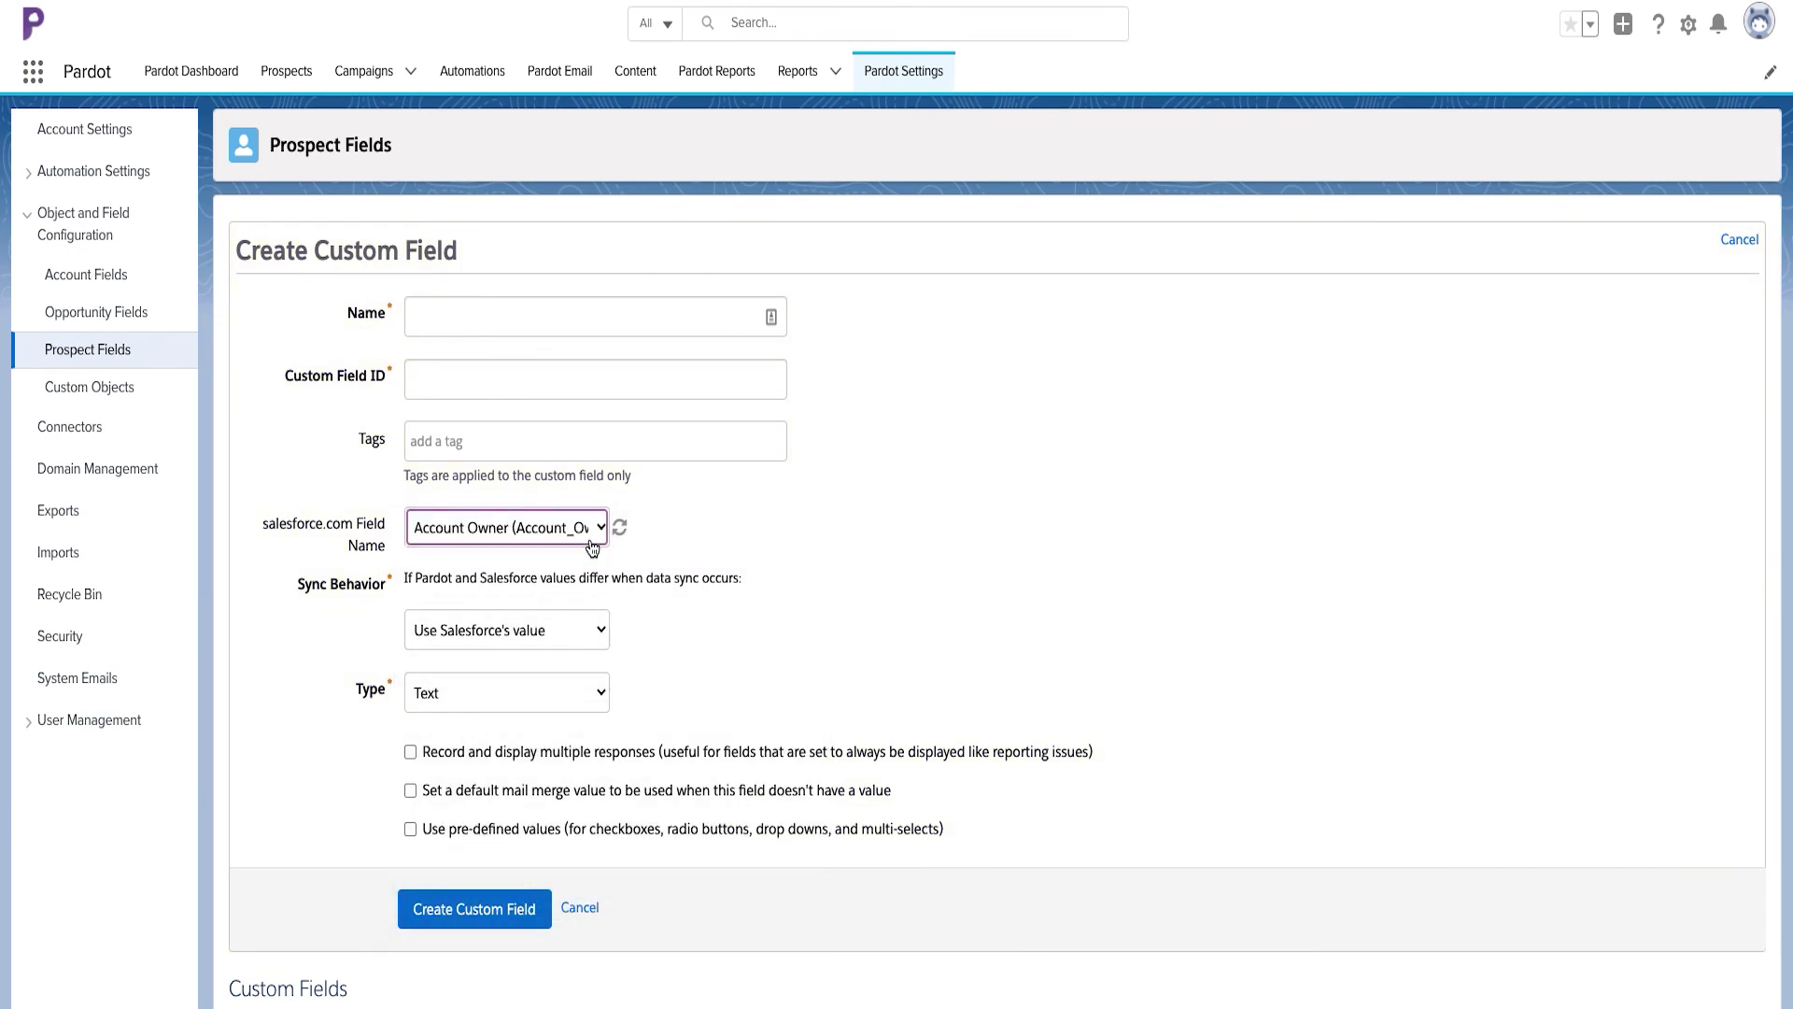
click(582, 334)
text(Account Owner)
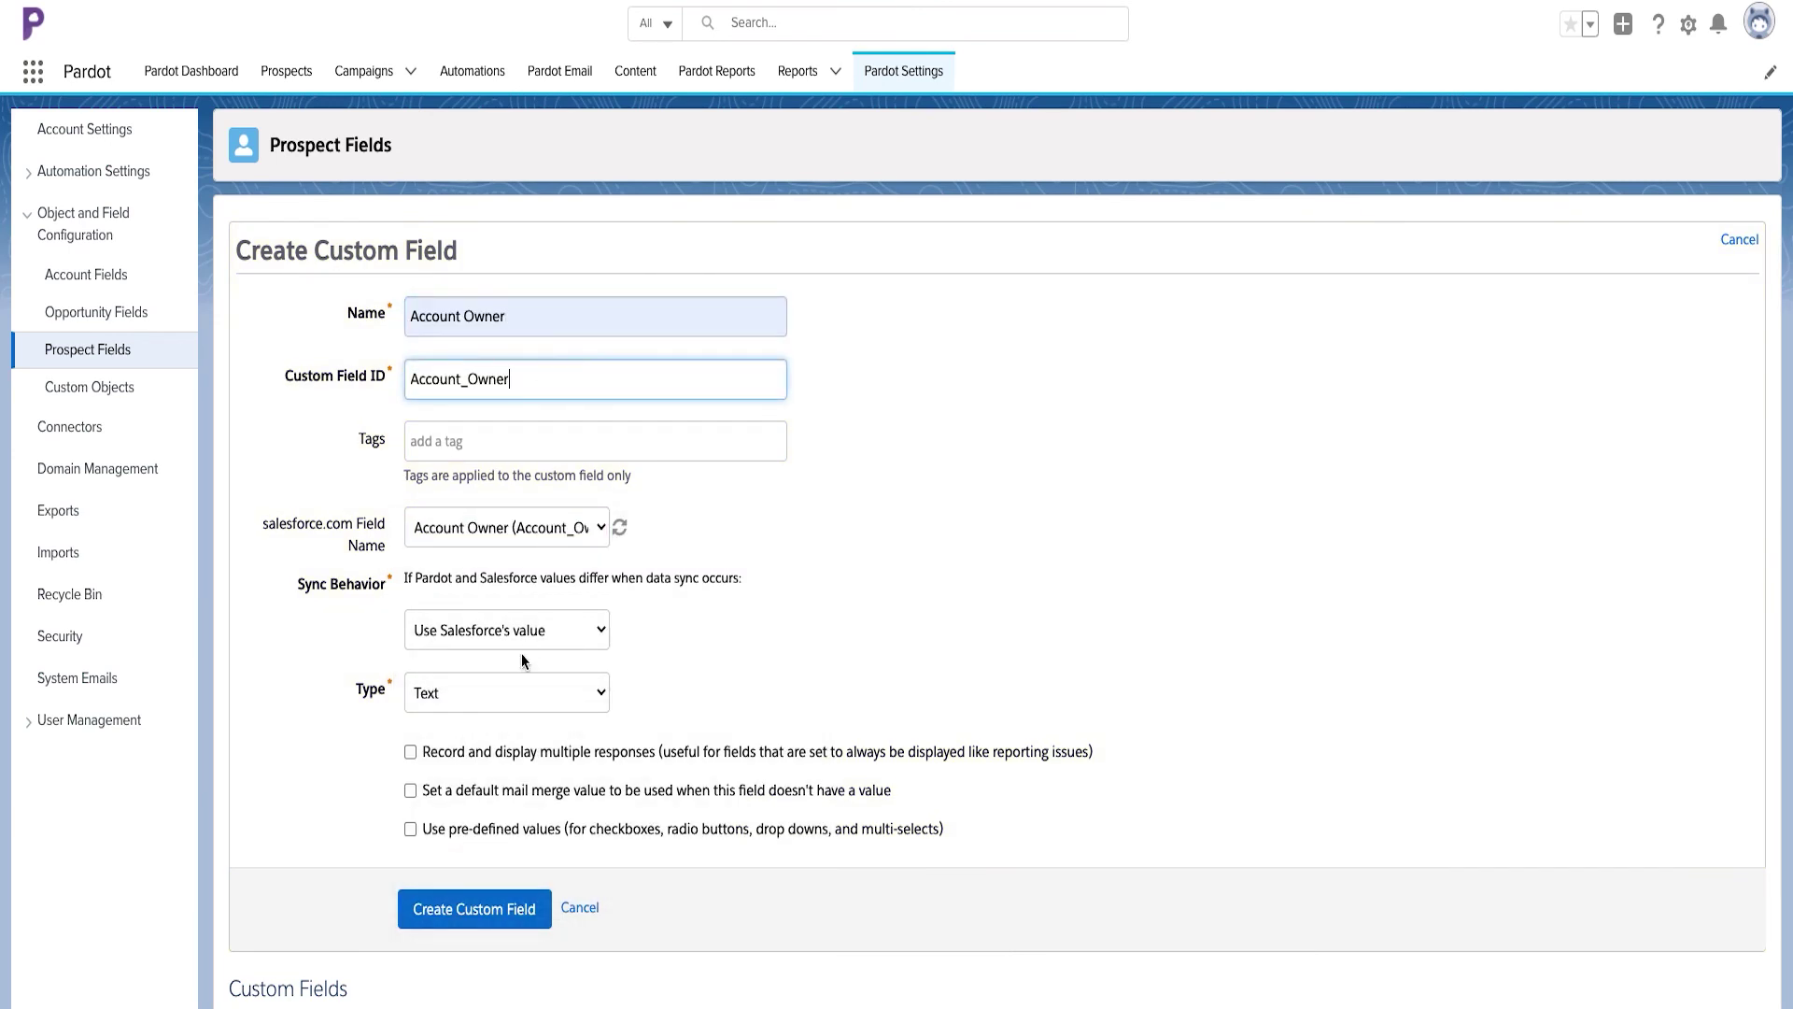
click(475, 908)
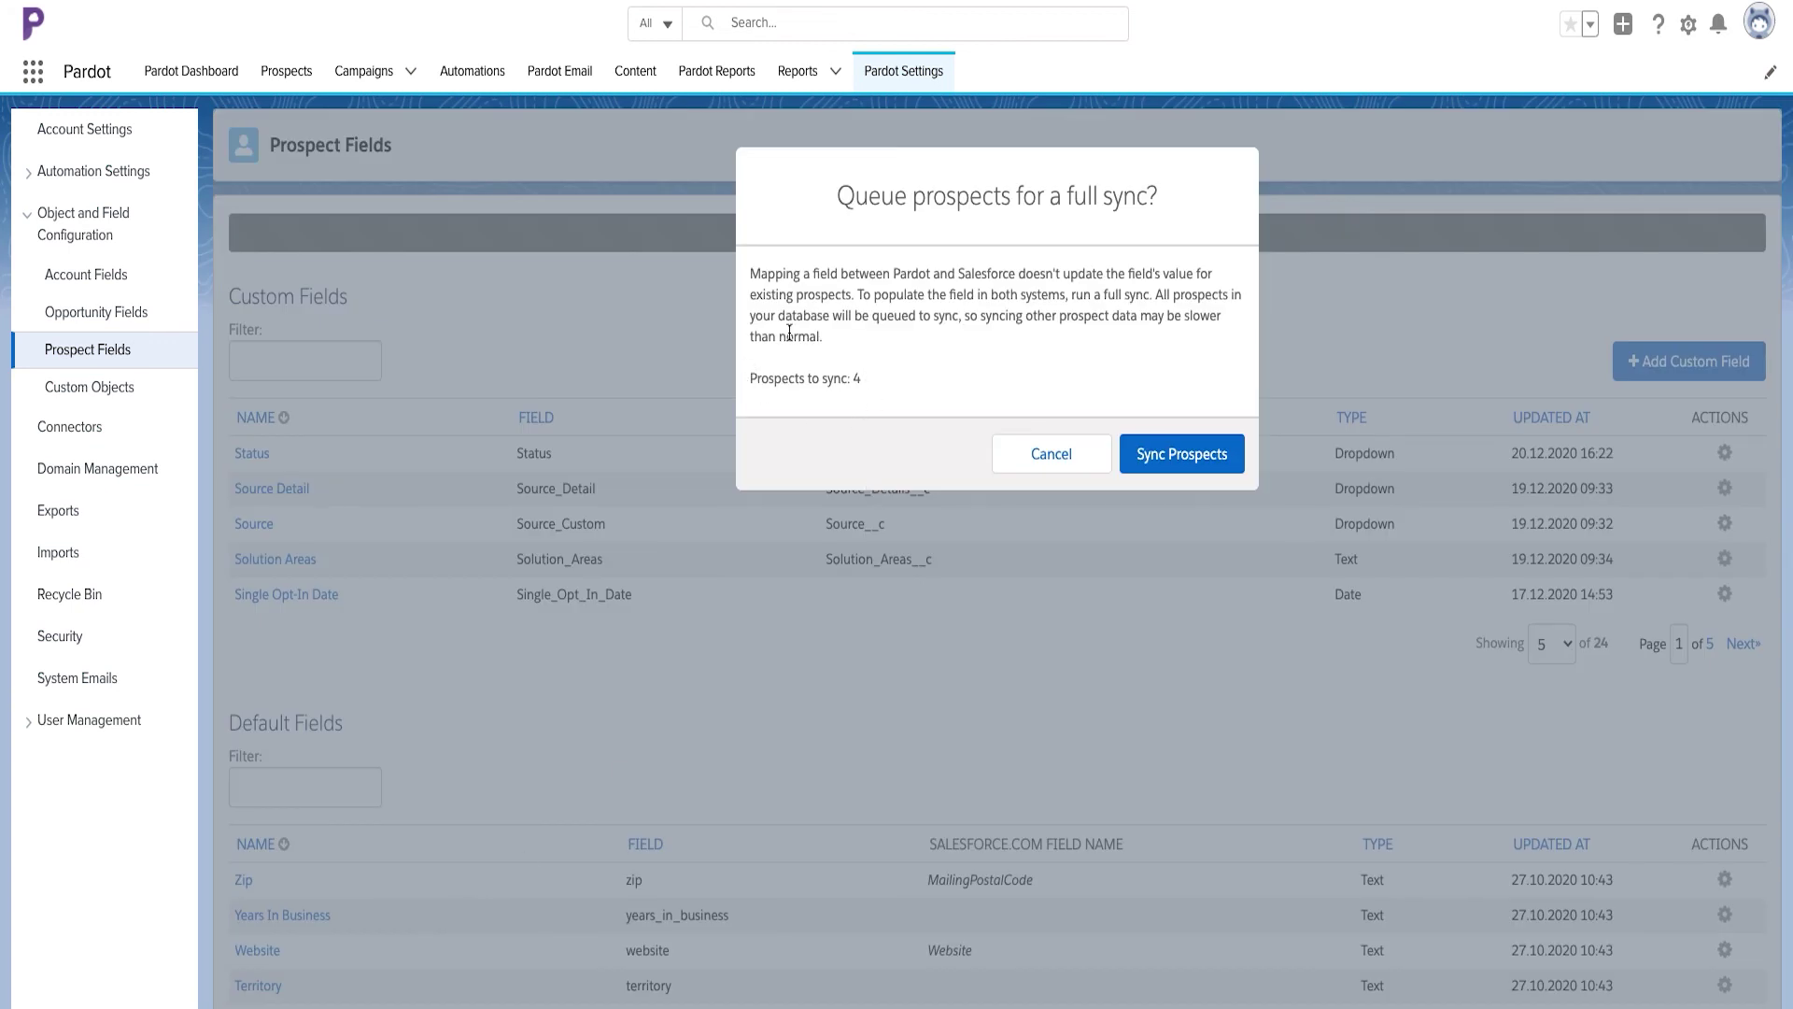
click(1153, 458)
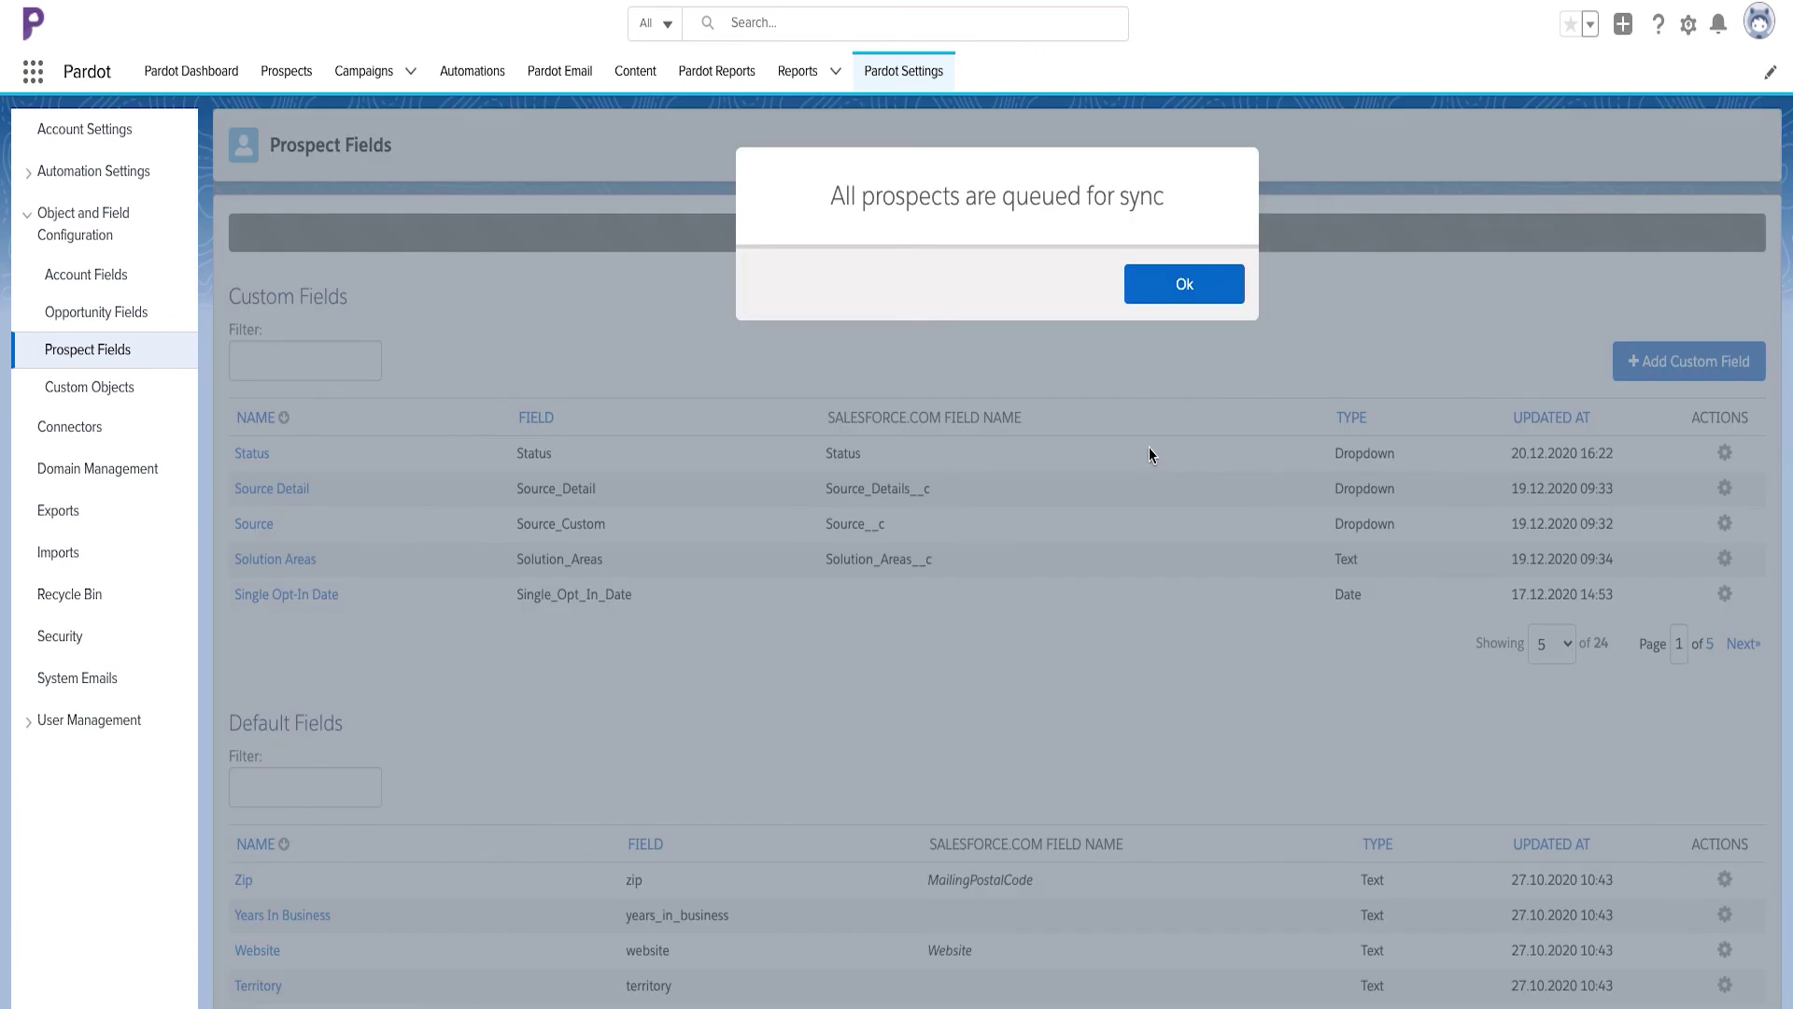
click(1146, 283)
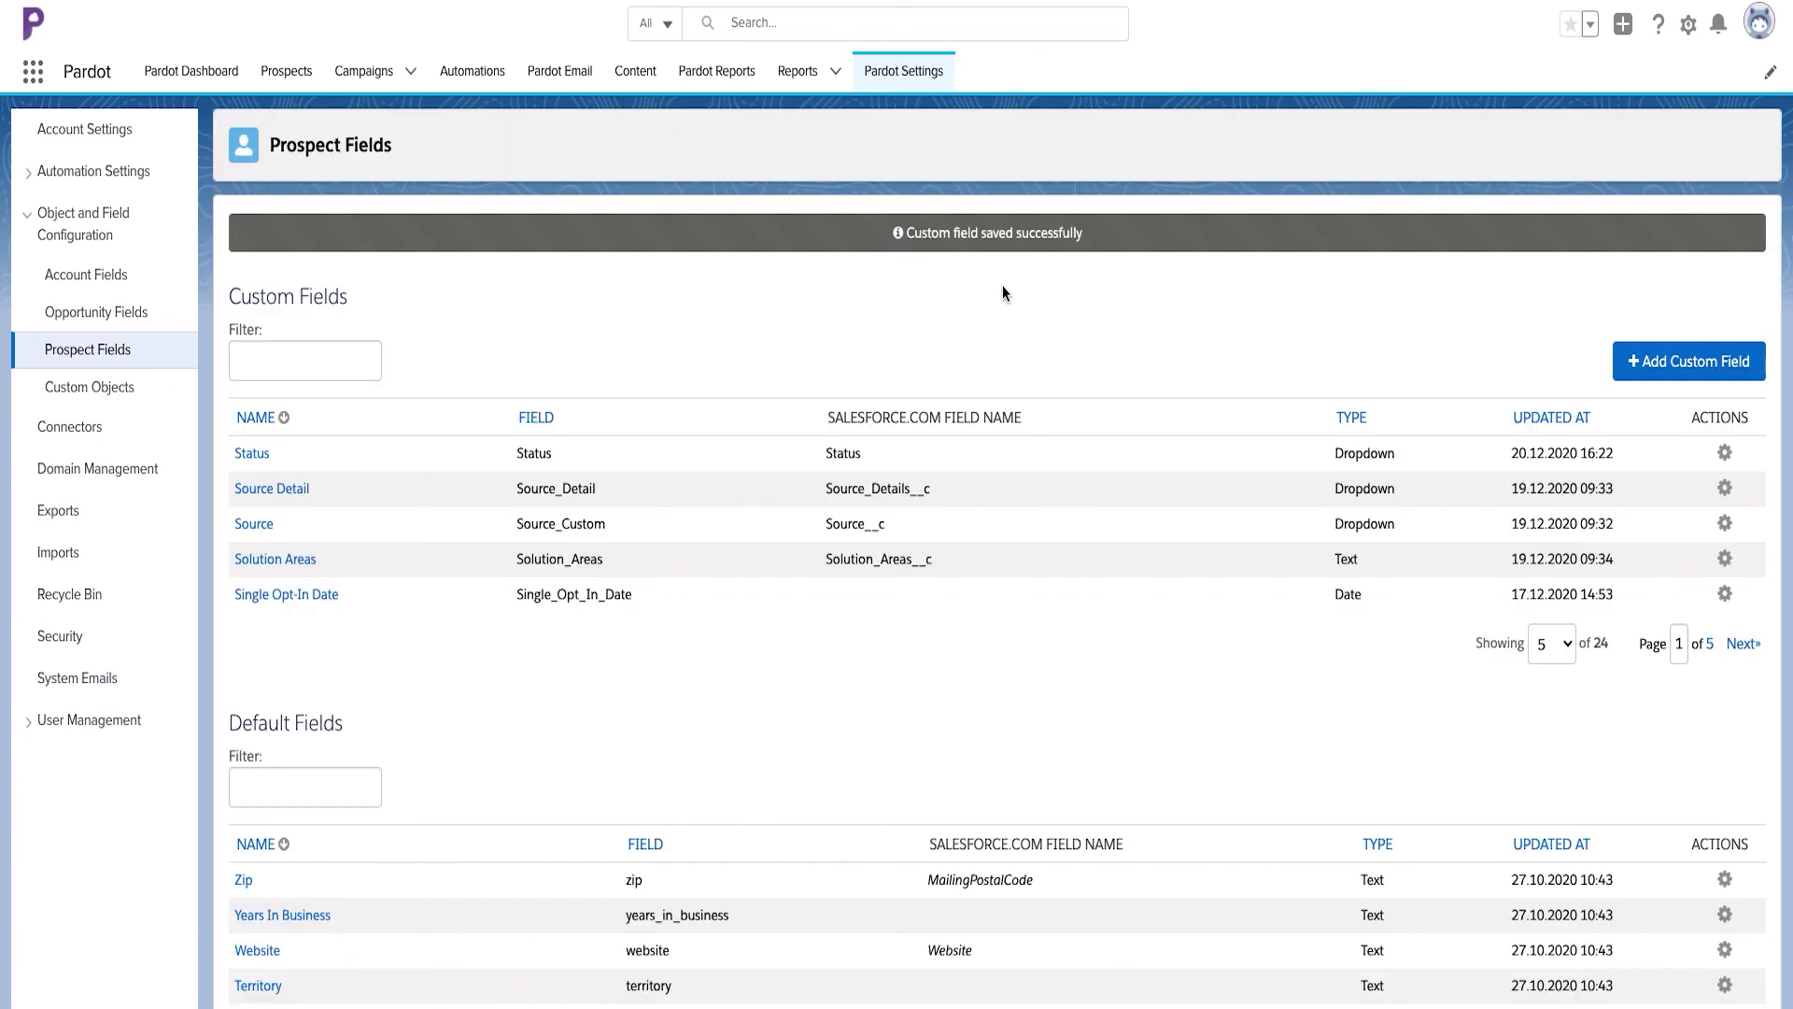